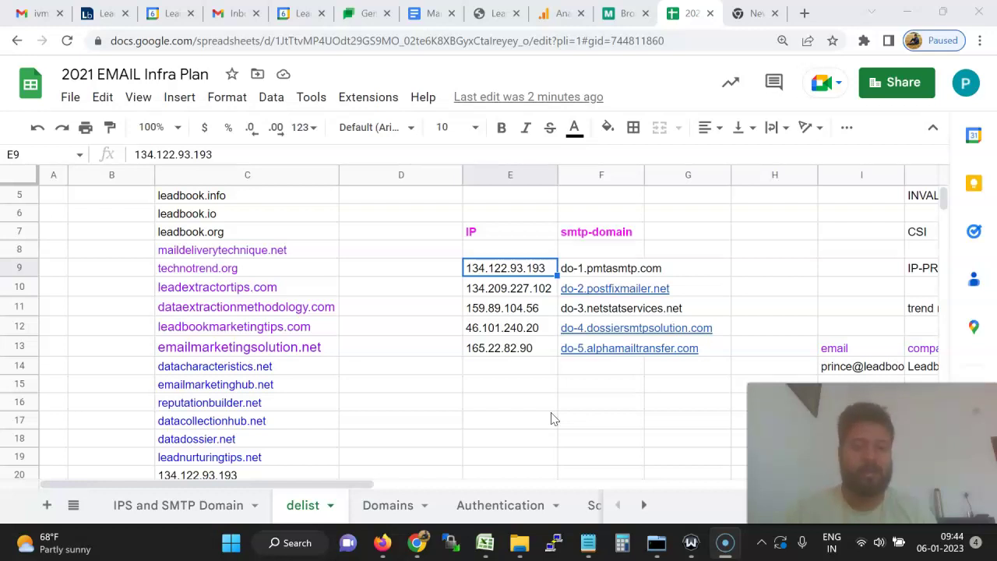
Review the two-line bounce error in Notepad, select its first line, then minimize the notes
left_click(588, 543)
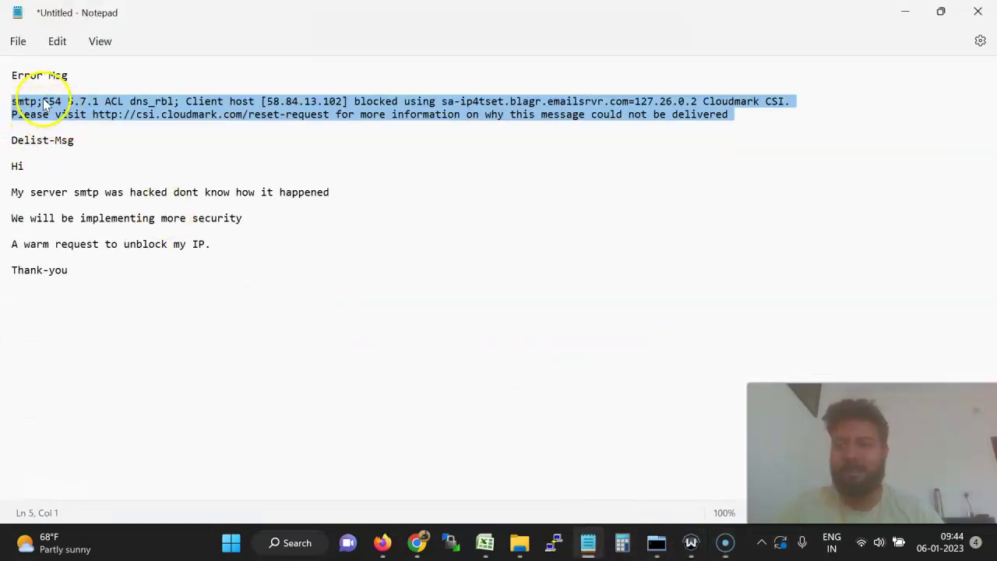
left_click(43, 102)
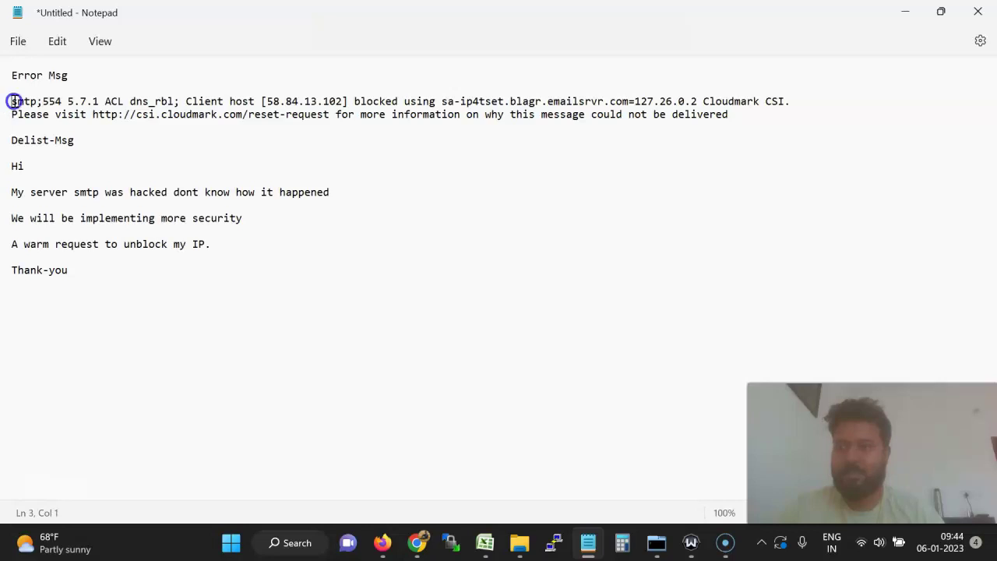
left_click_drag(13, 101, 744, 122)
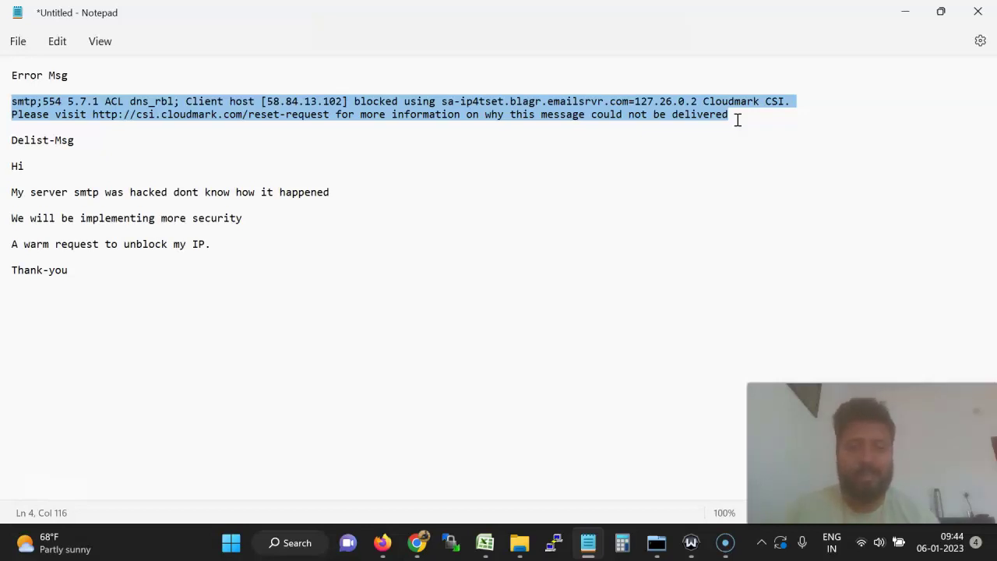
left_click(331, 101)
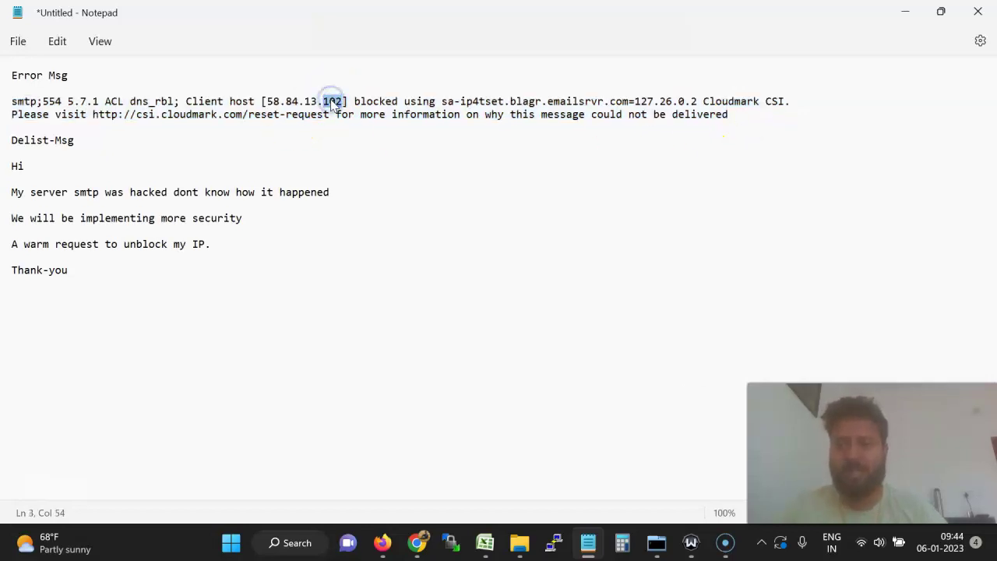
triple_click(331, 101)
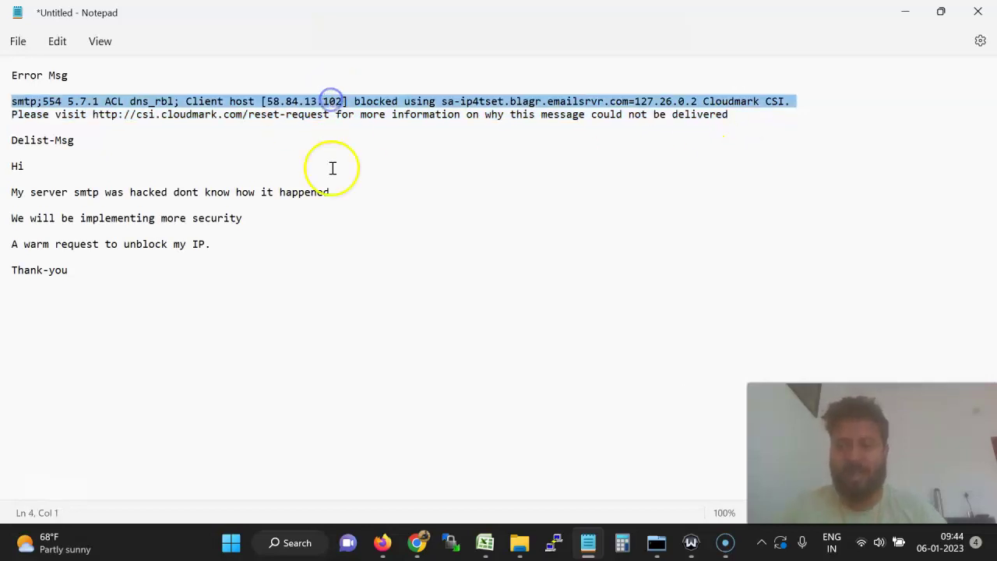
left_click(900, 14)
left_click(752, 16)
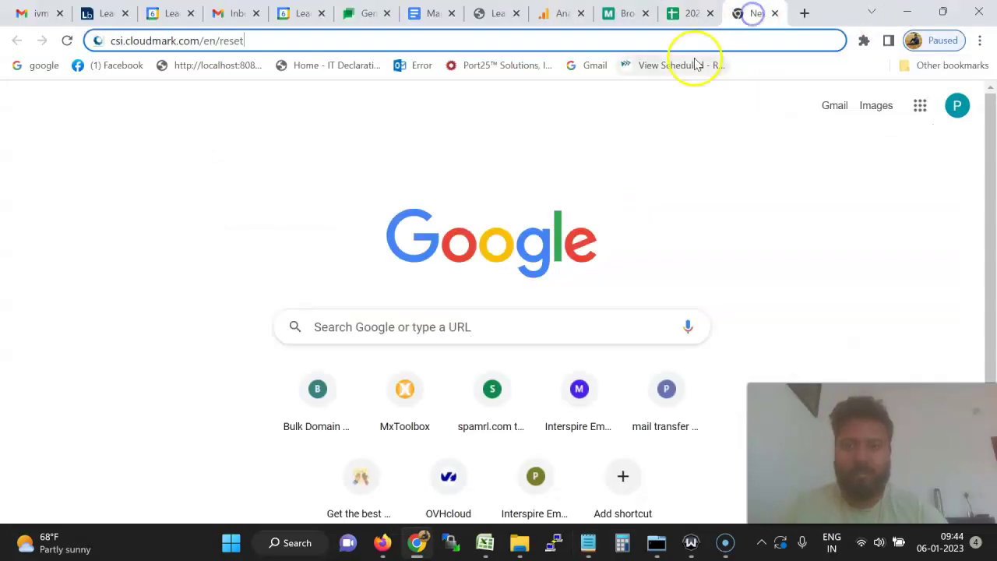
triple_click(268, 37)
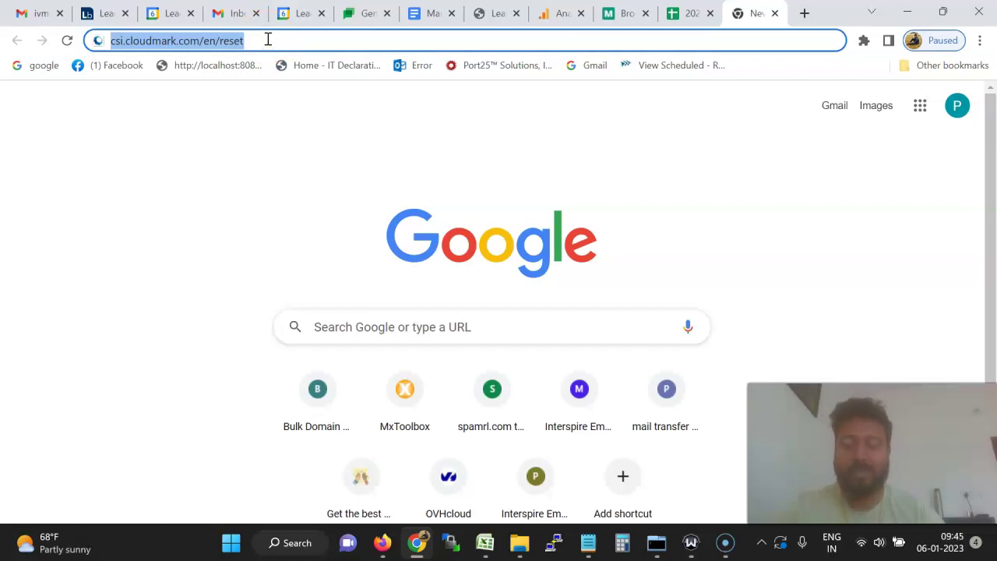
left_click(267, 41)
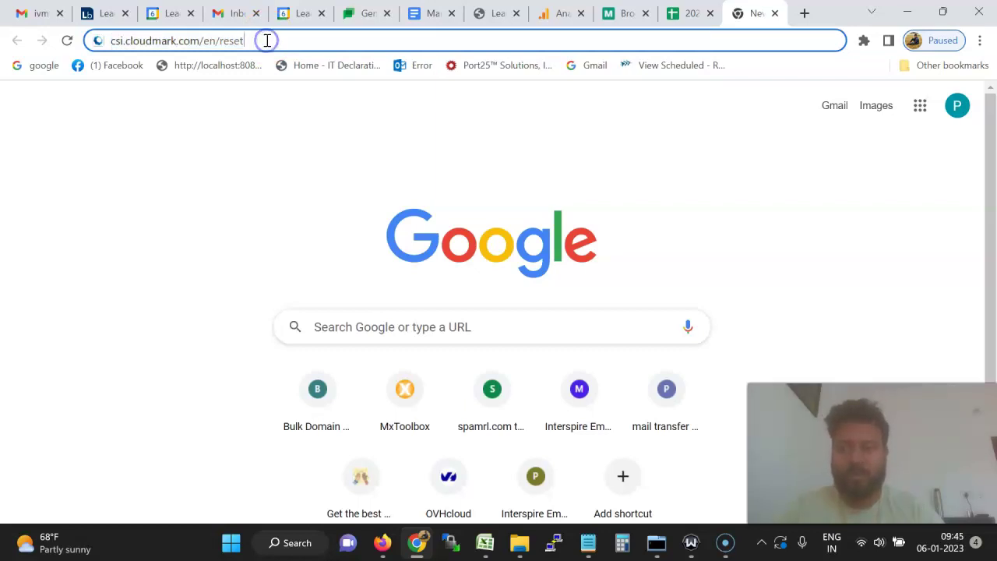
Connect Windscribe to the Canada East Montreal Expo 67 server and minimize the window
left_click(690, 542)
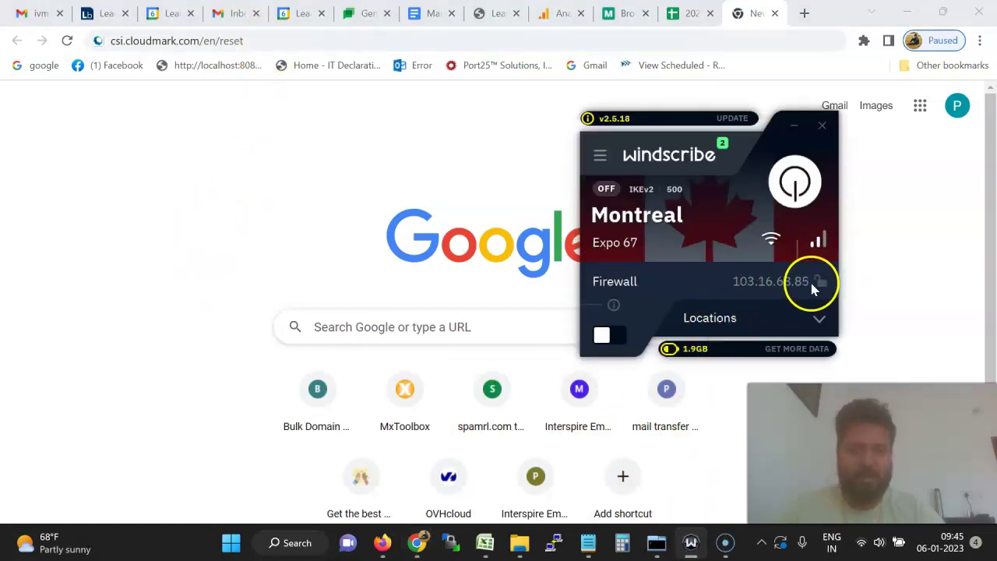
left_click(749, 319)
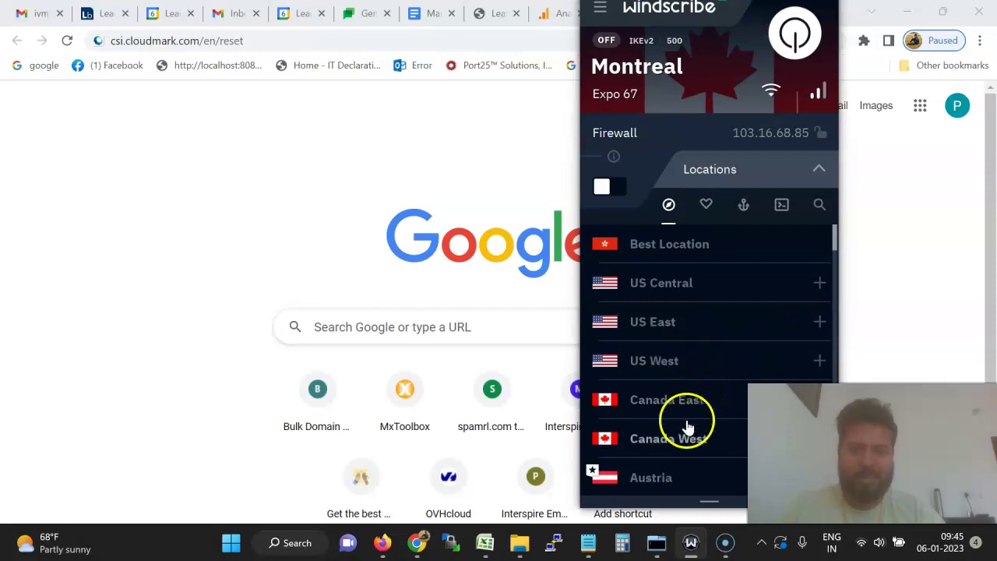
left_click(692, 405)
left_click(697, 366)
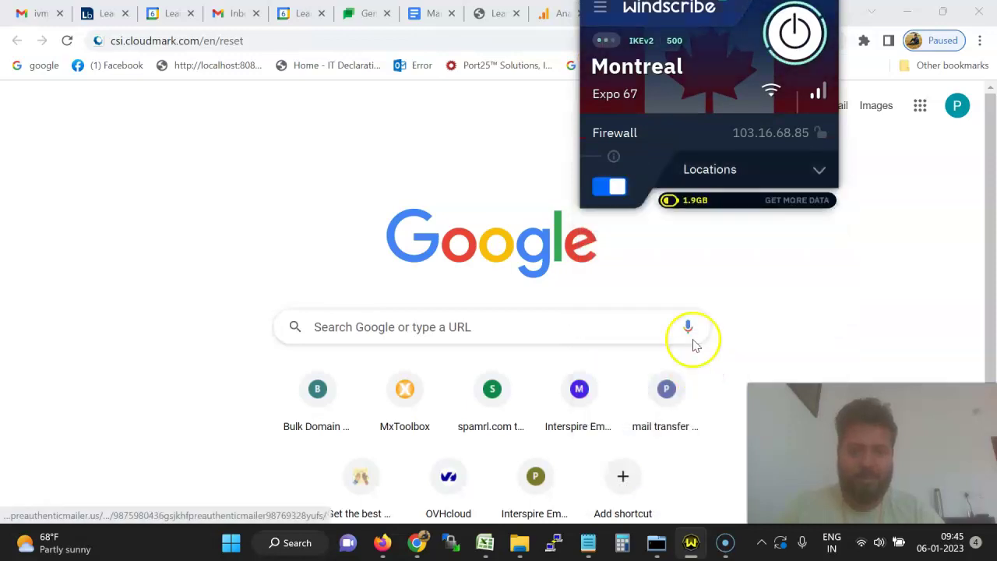
left_click_drag(747, 13, 745, 167)
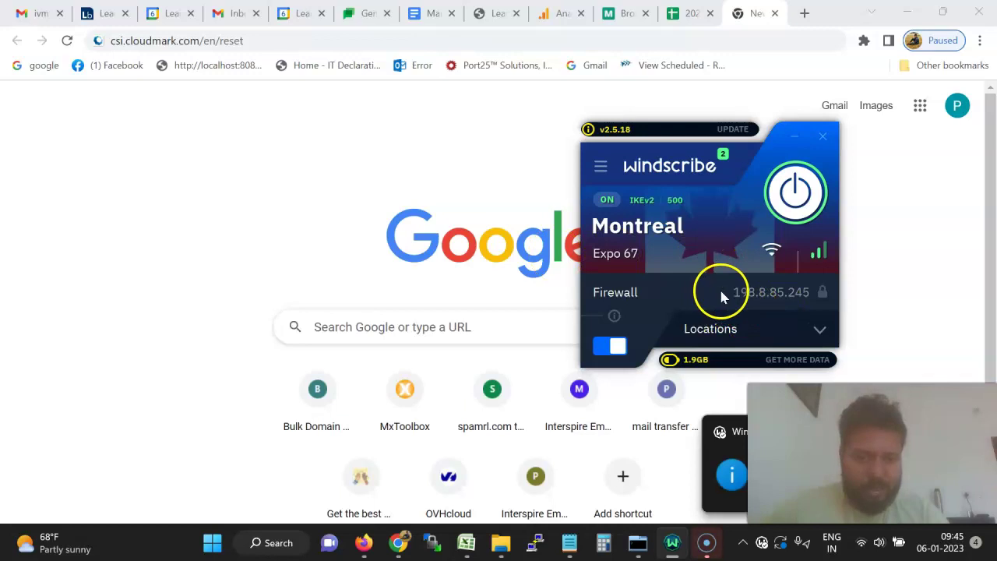
left_click_drag(767, 310, 781, 321)
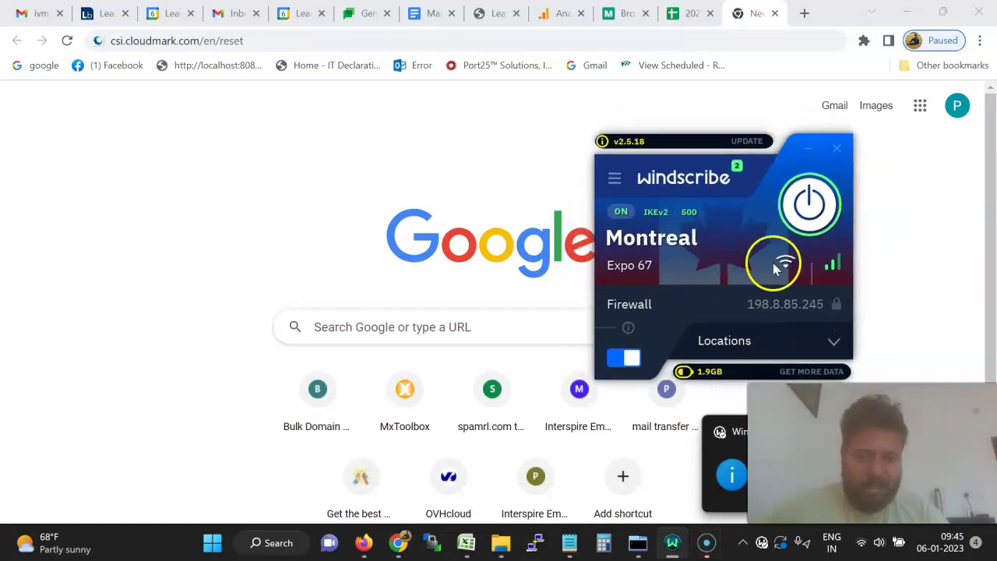
left_click(808, 148)
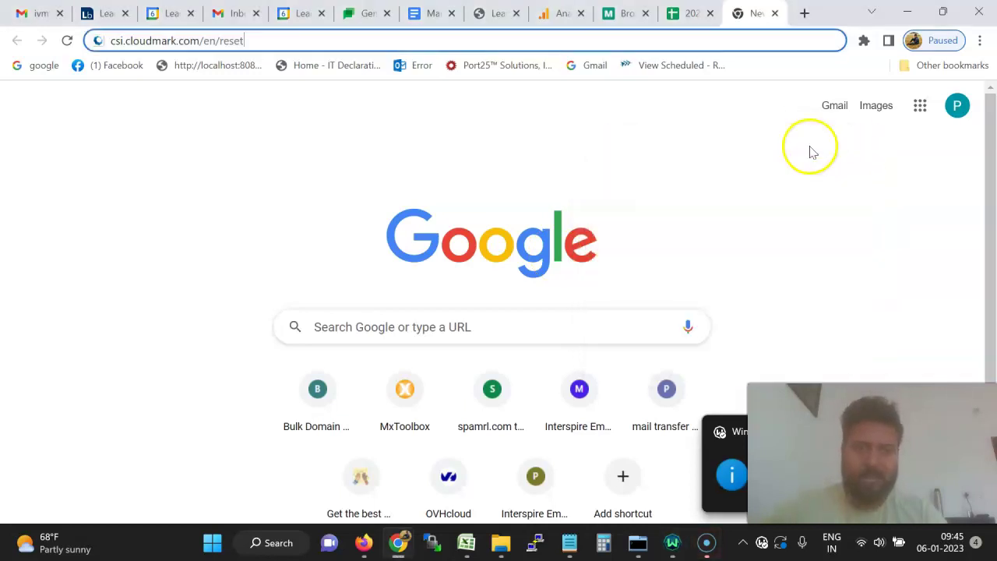
Load csi.cloudmark.com/en/reset and scroll down to the empty IP Statistics Reset Request form
left_click(268, 41)
key("Return")
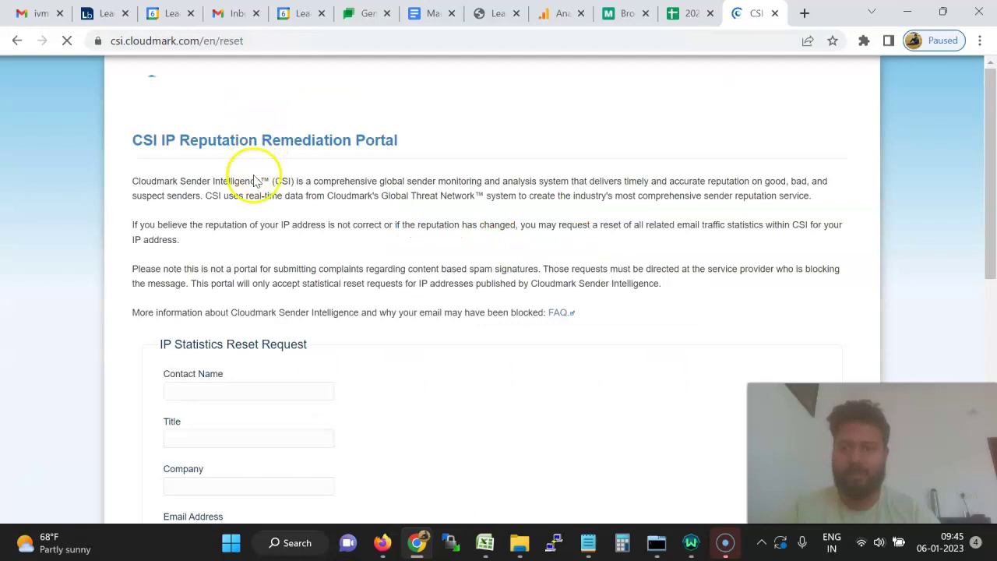
scroll(252, 218, "down", 2)
scroll(380, 224, "down", 4)
scroll(378, 249, "down", 2)
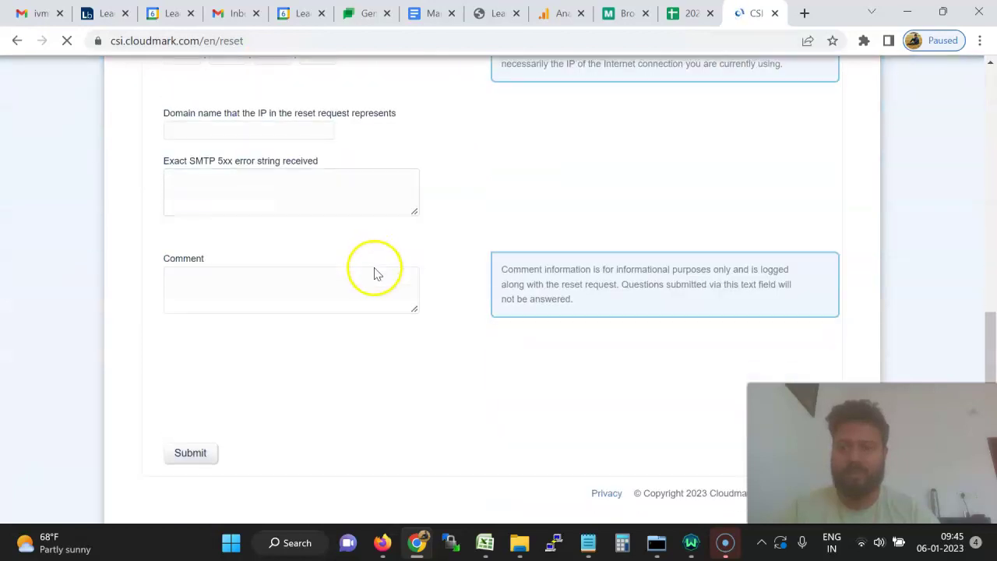
scroll(374, 320, "up", 2)
scroll(373, 368, "up", 5)
scroll(374, 368, "down", 2)
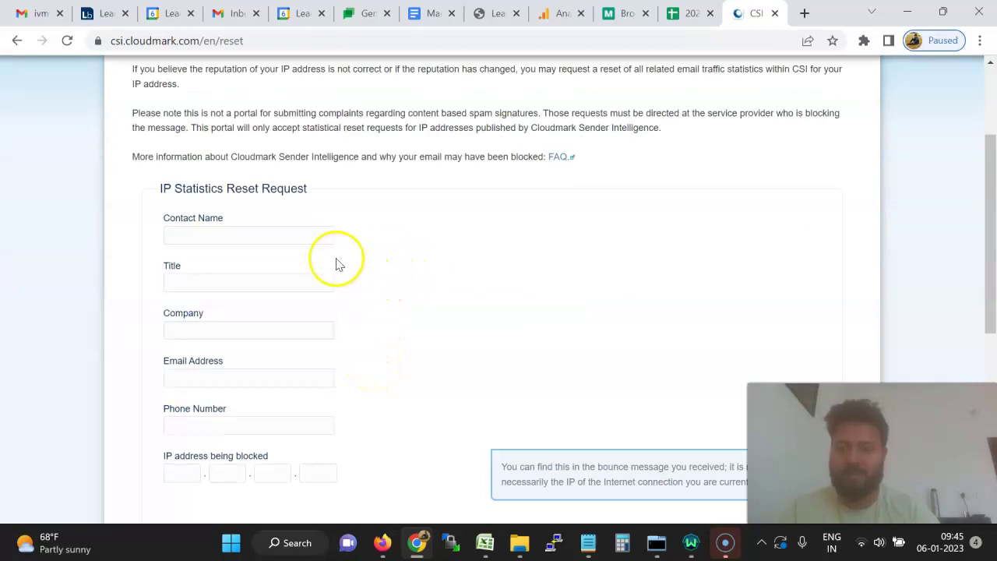
Enter the contact's name, title Marketing Specialist and company Leadbook Pte Ltd
left_click(327, 236)
type("Princ")
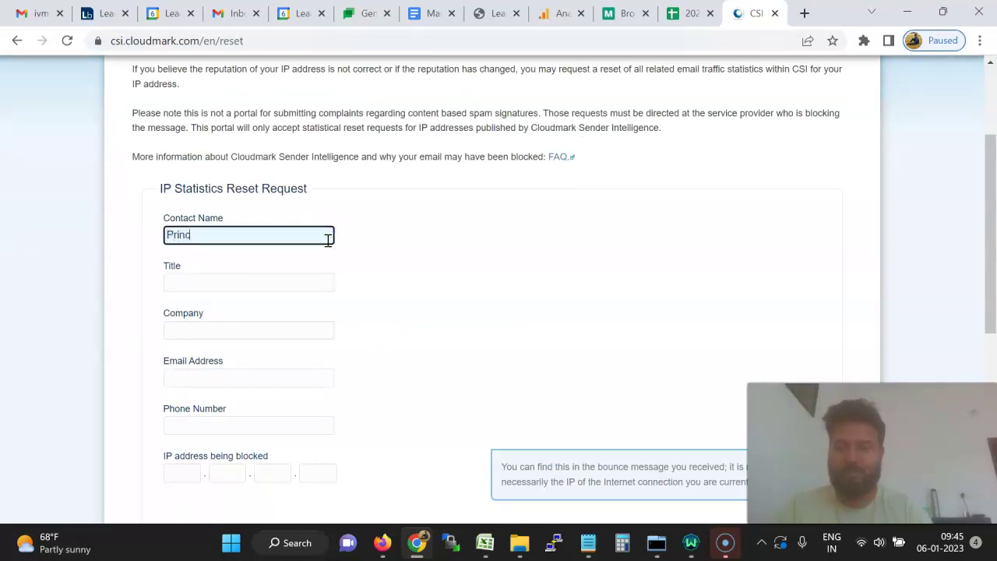
type("e")
key("Tab")
type("Marketing Specialis")
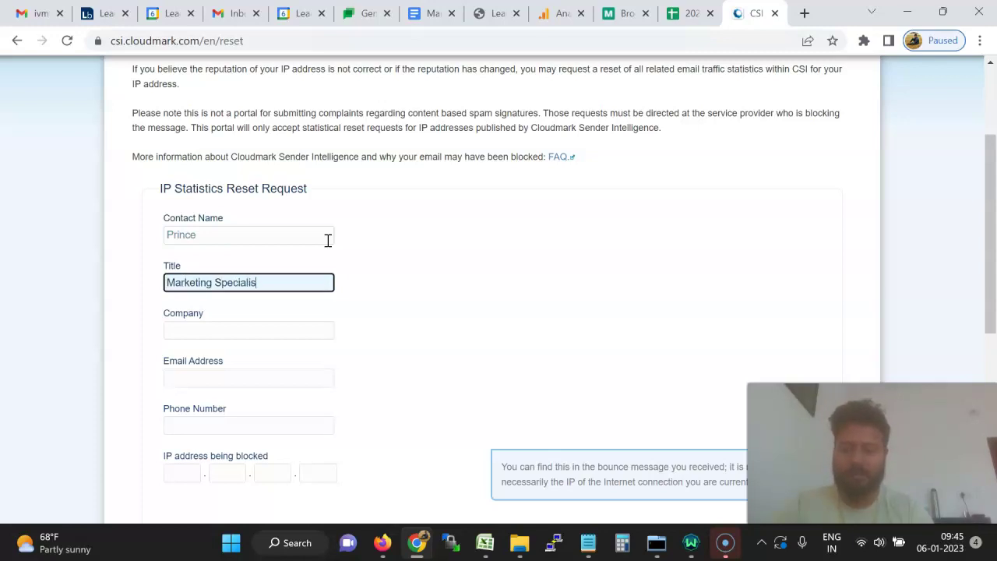
type("t")
key("Tab")
type("prince@")
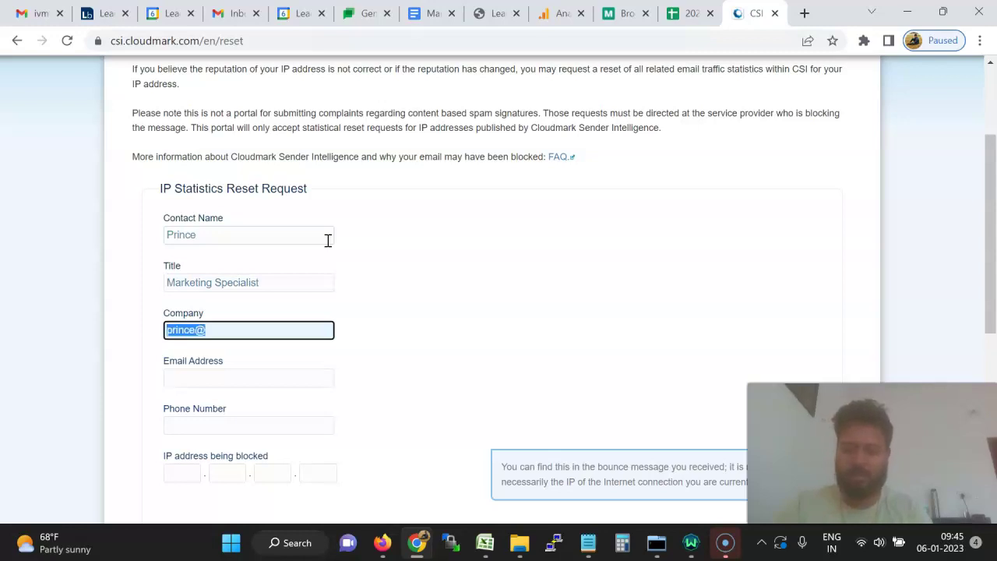
type("Leadbook Pte")
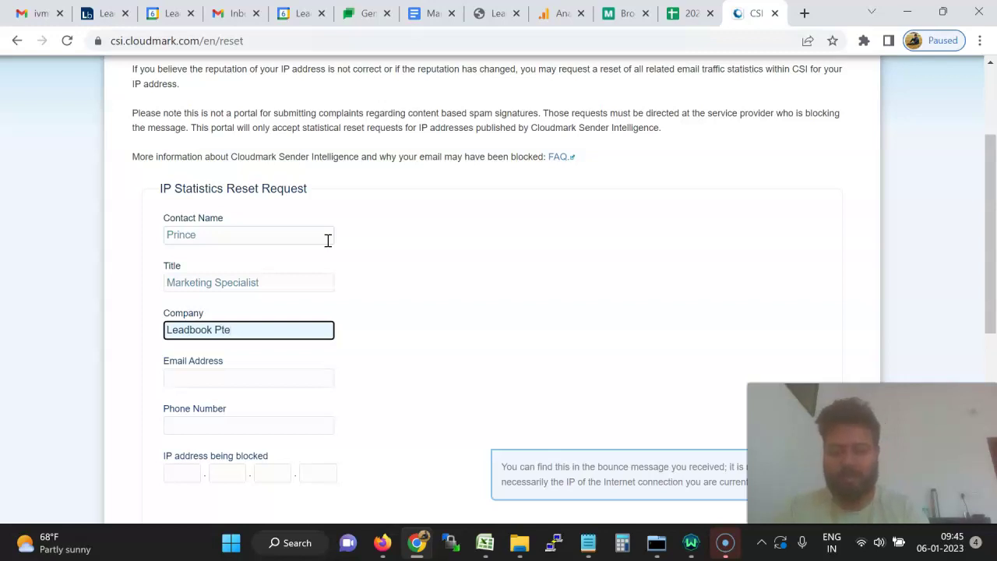
type(" Ltd")
key("Tab")
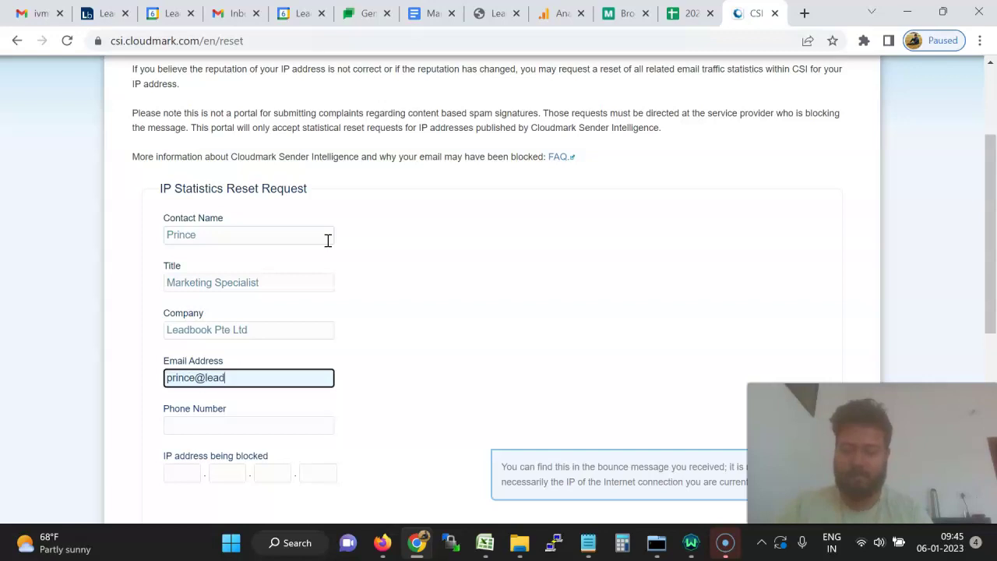
Fill in the contact's email address and phone number, then switch to the IP spreadsheet
type("m")
key("Tab")
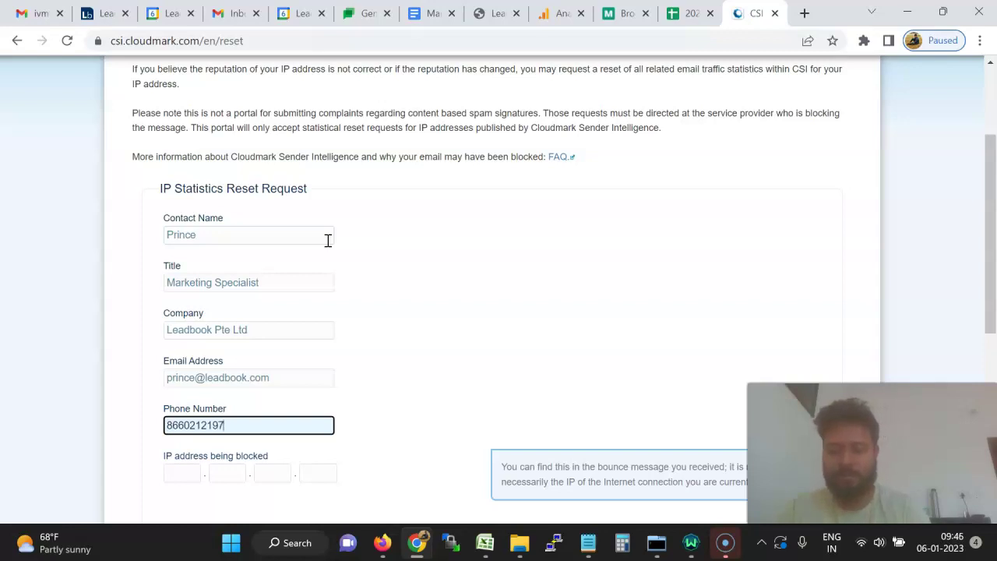
key("Tab")
scroll(328, 240, "down", 2)
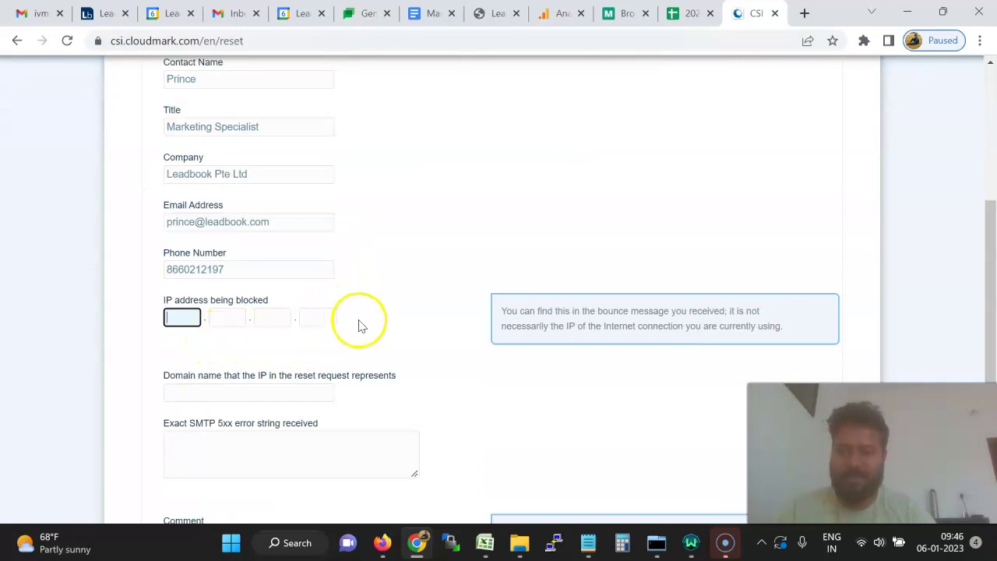
key("ctrl+shift+Tab")
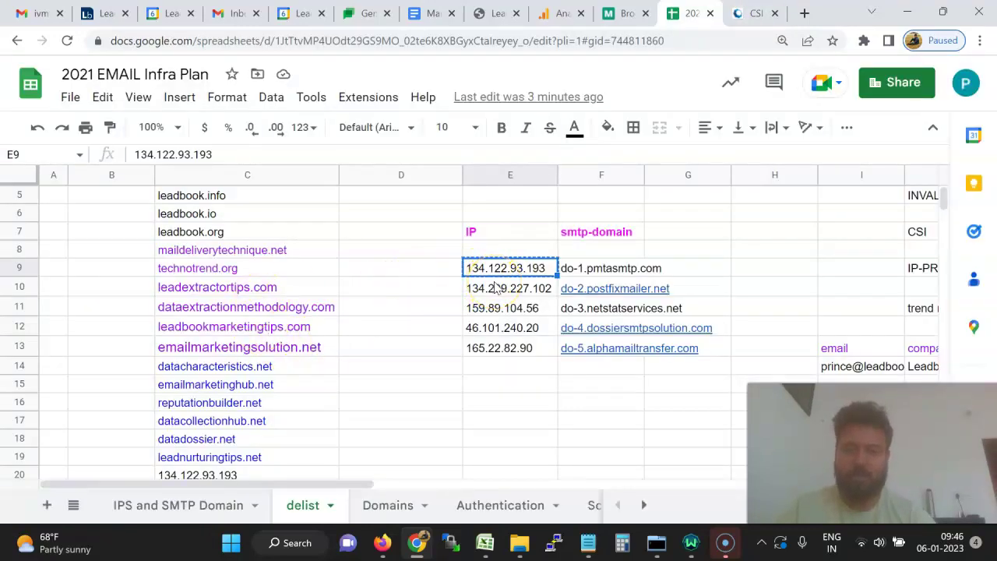
Enter blocked IP 134.122.93.193 and clear the wrongly pasted value from the Domain field
key("ctrl+Tab")
scroll(251, 389, "down", 1)
scroll(249, 278, "down", 2)
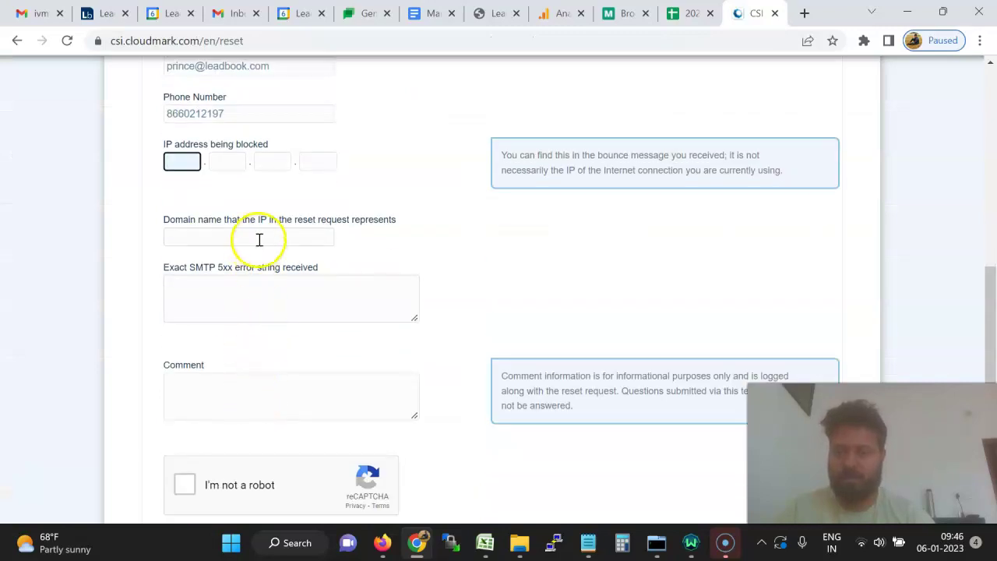
left_click(259, 239)
type("134.122.93.193")
left_click(178, 161)
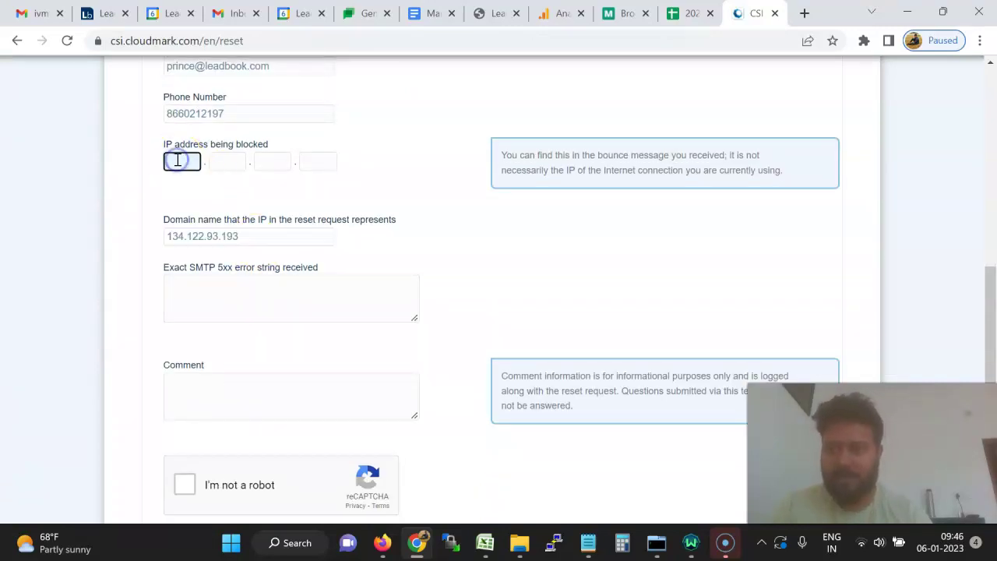
type("134")
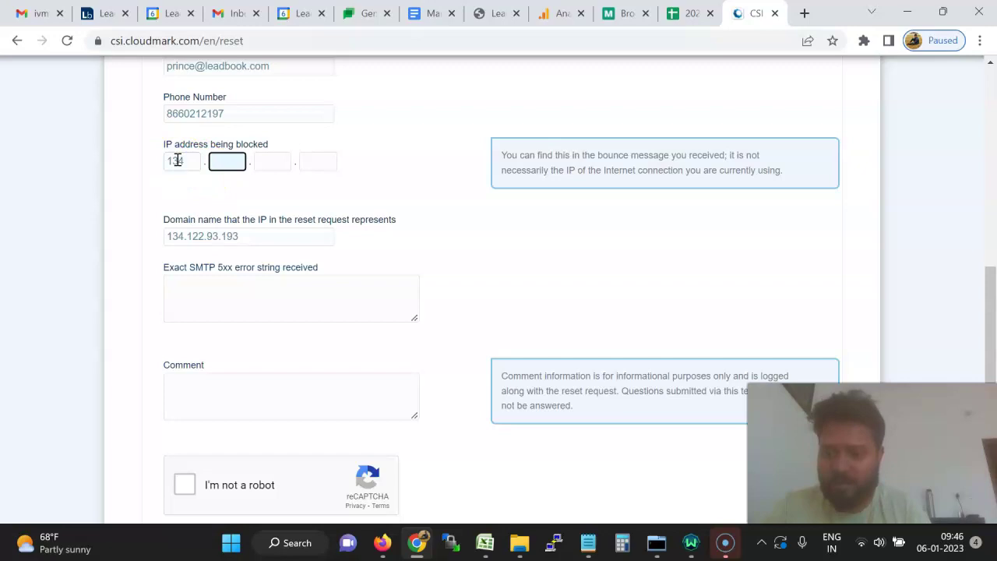
type(".122.")
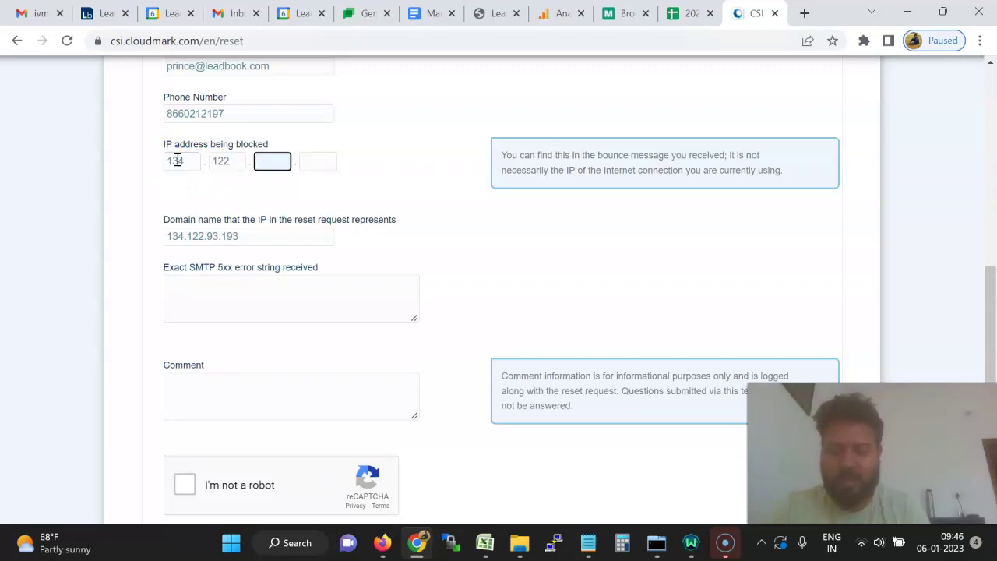
type("93")
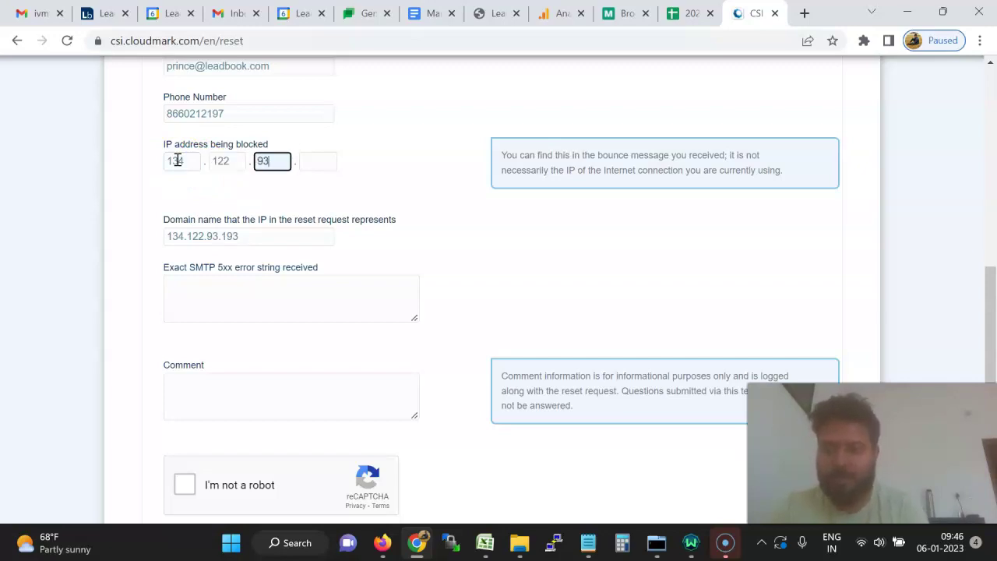
key("Tab")
type("19")
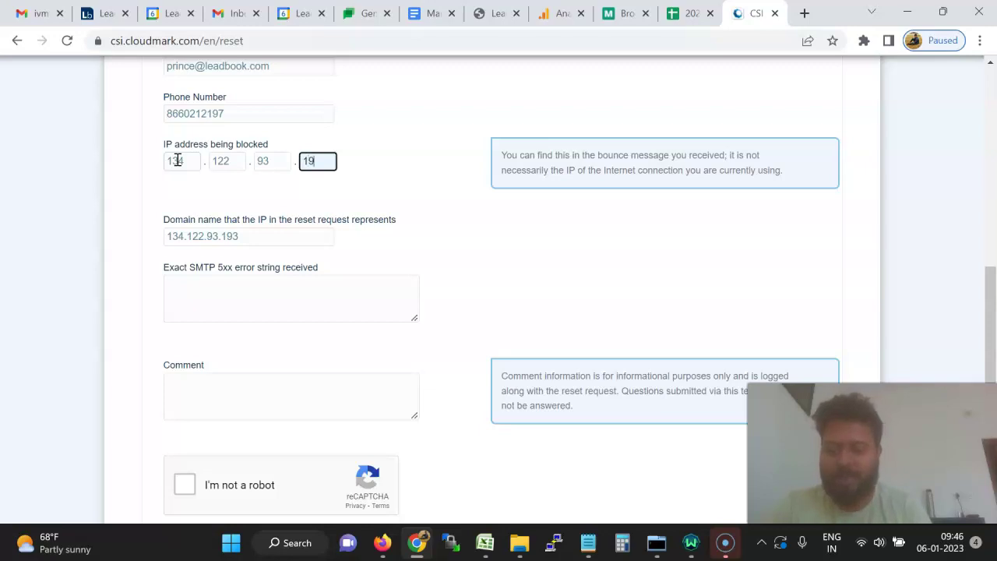
type("3")
key("Tab")
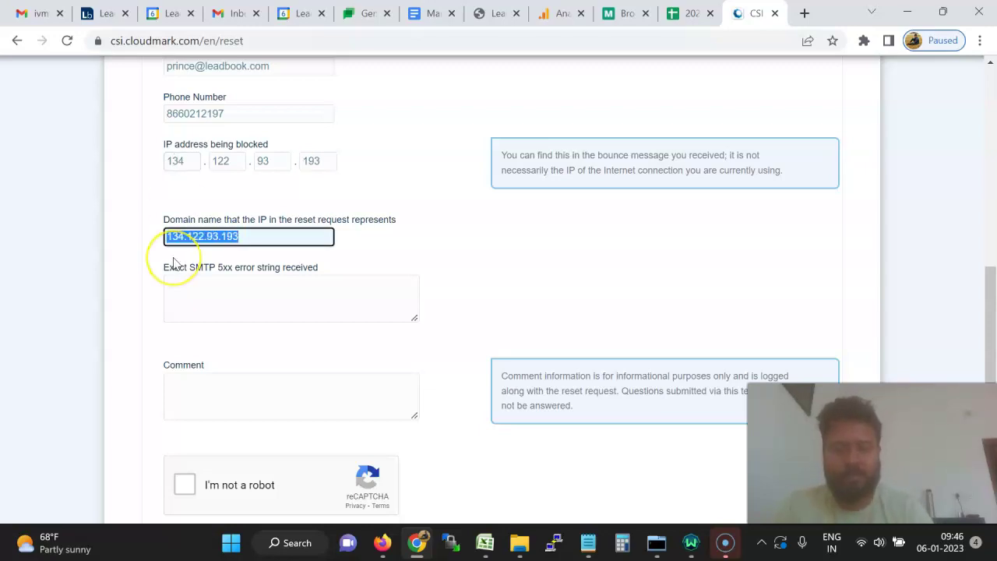
key("BackSpace")
Copy do-1.pmtasmtp.com from spreadsheet cell F9 into the Domain name field
scroll(398, 273, "up", 2)
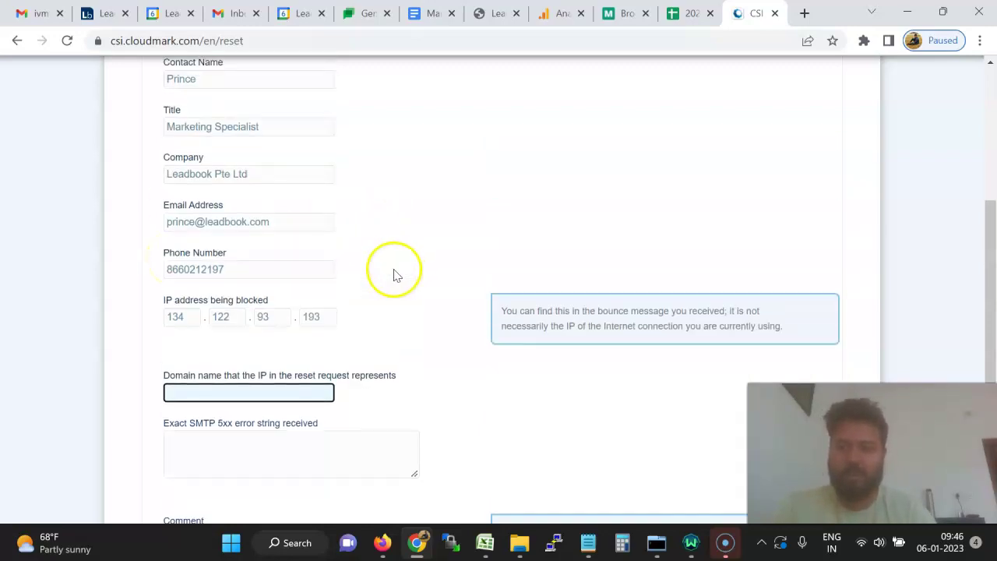
double_click(328, 320)
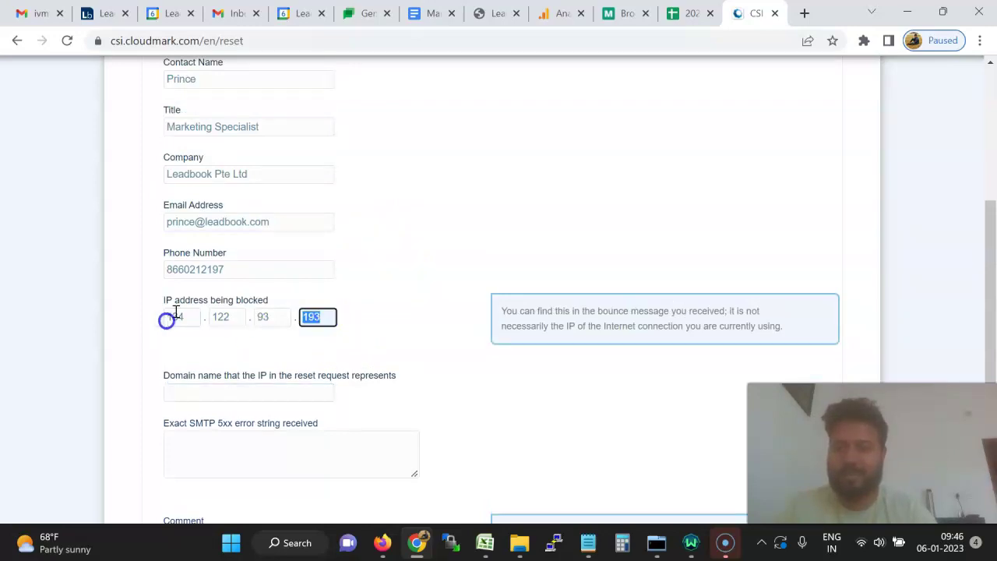
key("ctrl+shift+Tab")
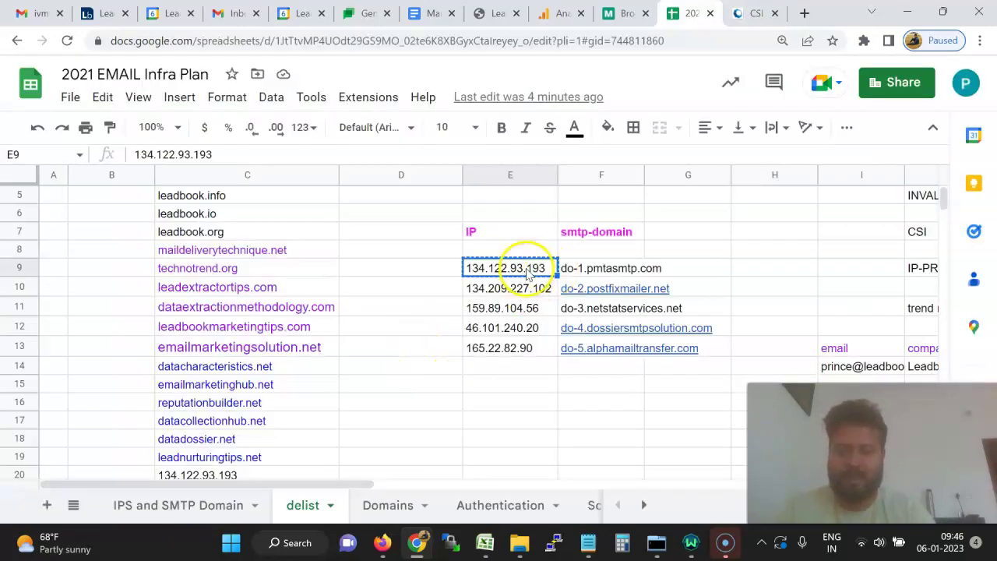
left_click(605, 269)
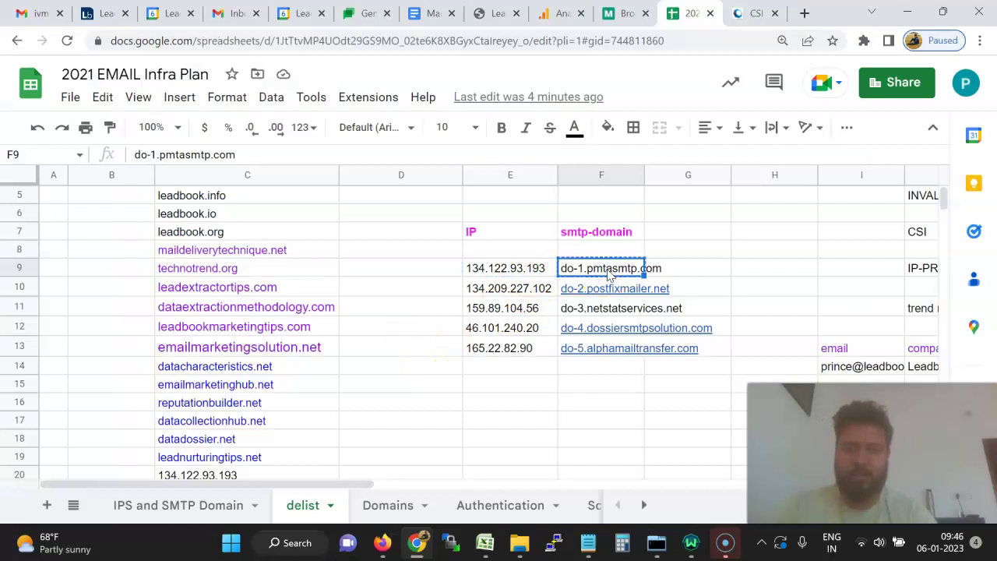
key("ctrl+Tab")
left_click(300, 392)
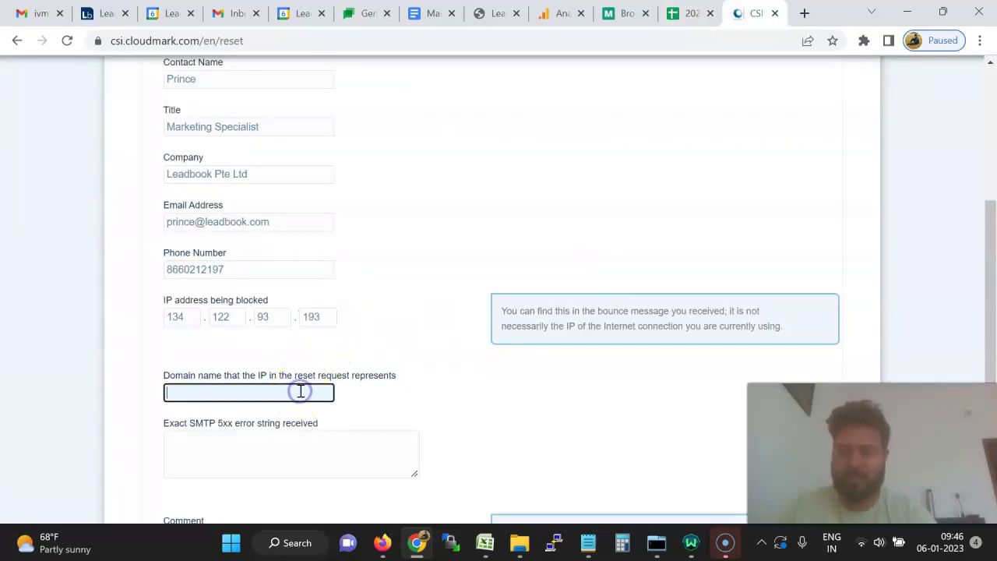
type("do-1.pmtasmtp.com")
Copy the full two-line SMTP error message from the Notepad notes
scroll(307, 315, "down", 2)
left_click(260, 298)
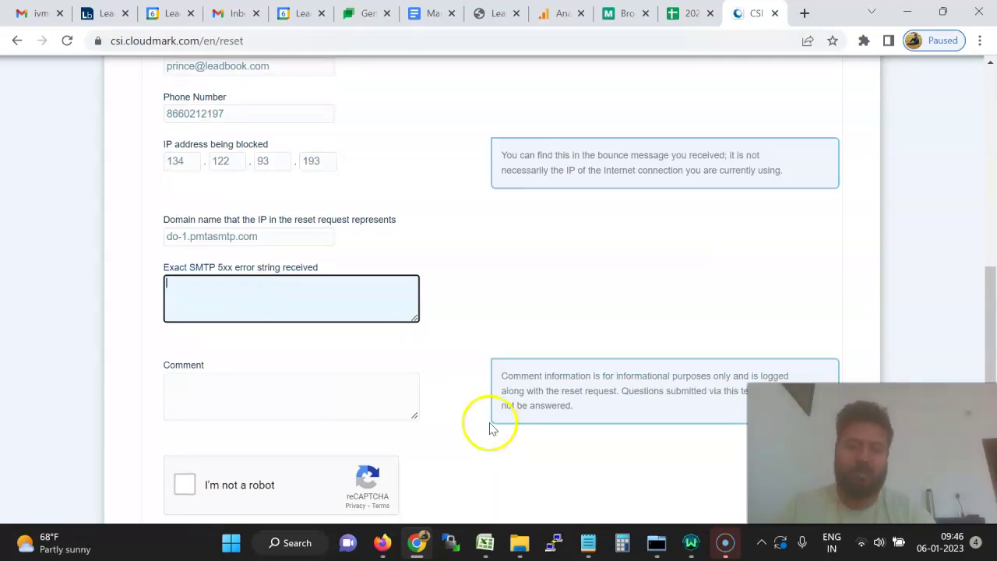
left_click(590, 539)
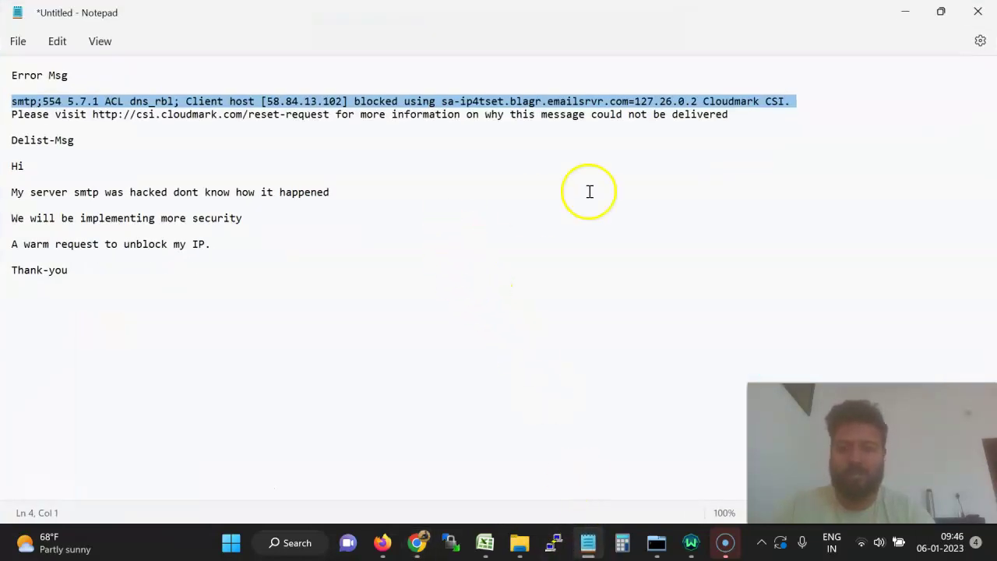
mouse_move(728, 114)
left_mouse_down()
mouse_move(222, 114)
mouse_move(9, 102)
left_mouse_up()
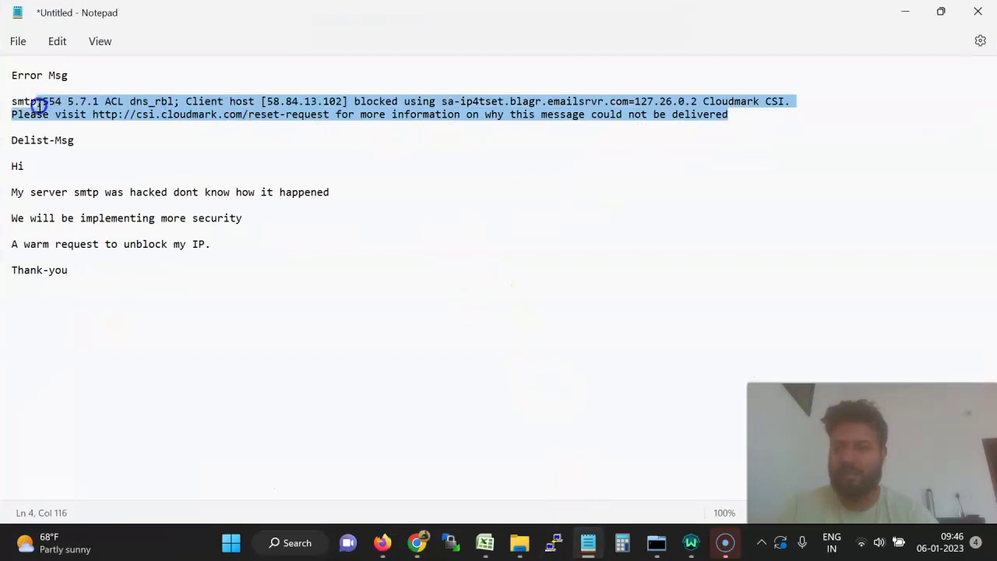
left_click(905, 12)
Paste the 554 bounce error and replace its client host IP 58.84.13.102 with 134.122.93.193
key("ctrl+v")
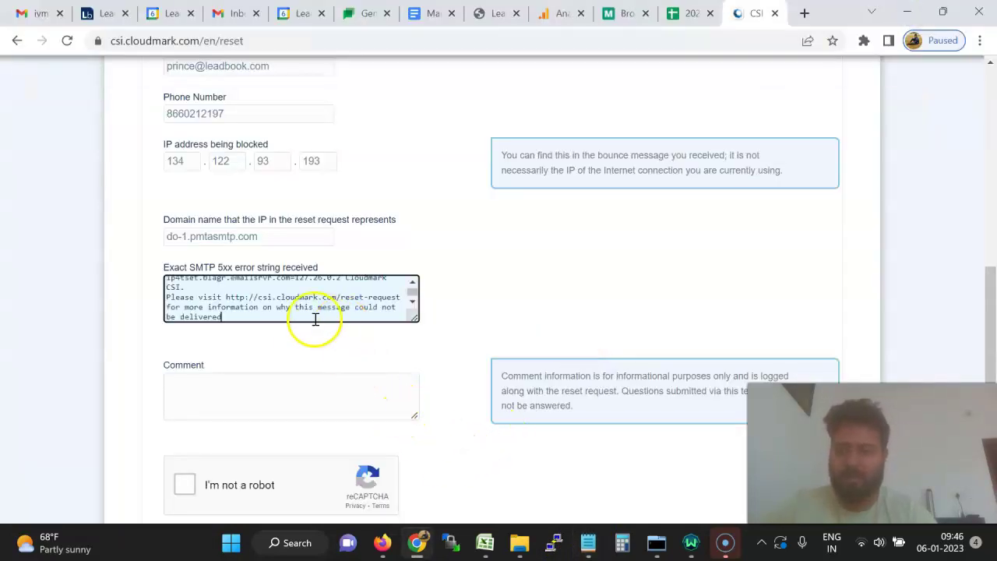
scroll(285, 311, "up", 1)
scroll(244, 307, "up", 1)
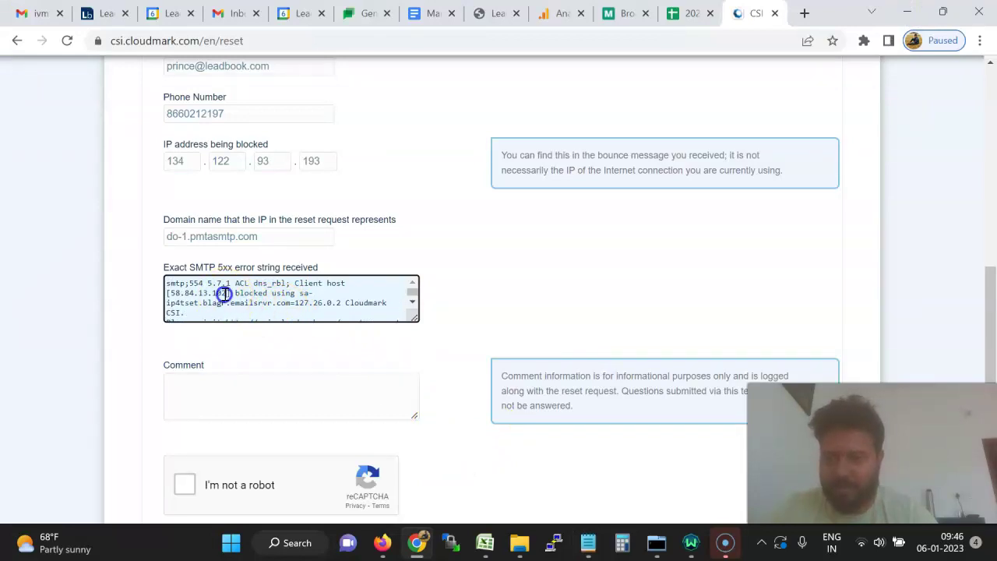
left_click_drag(226, 293, 166, 292)
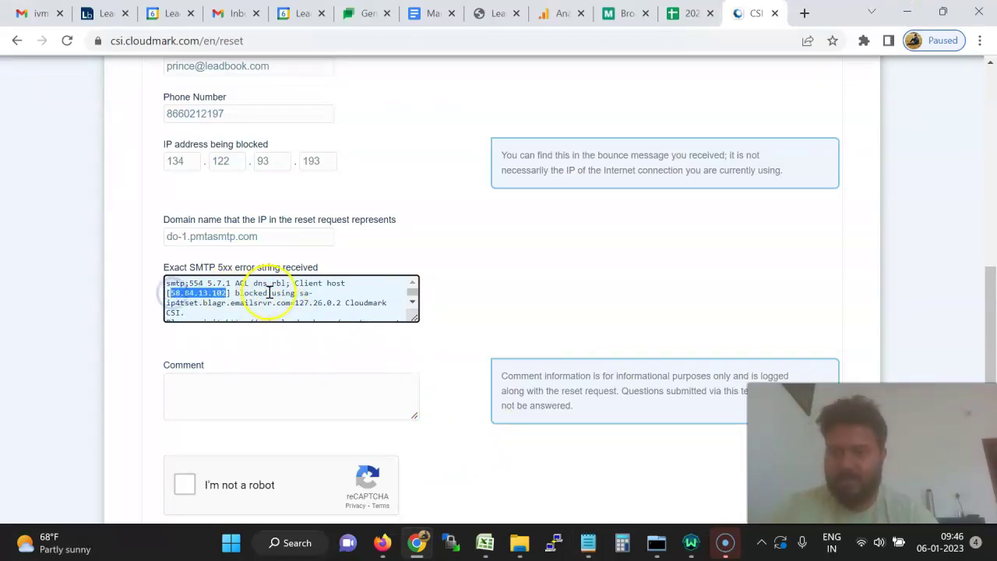
type("134.")
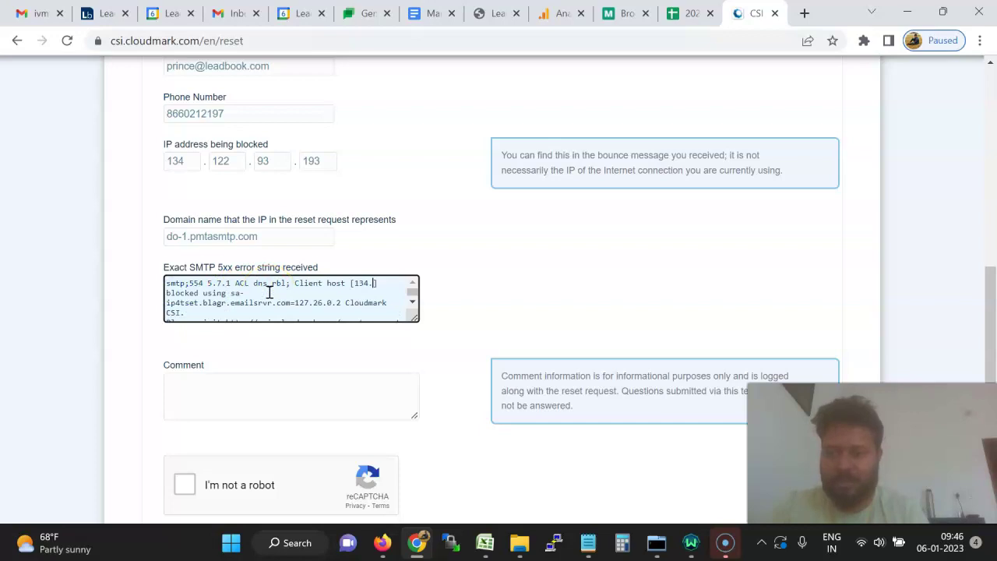
type("122.")
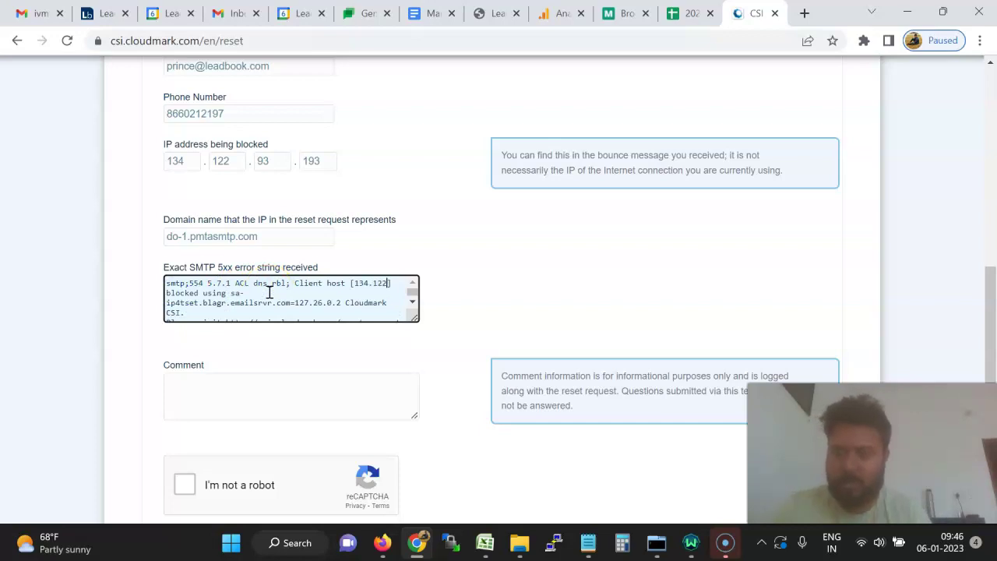
type("93.1")
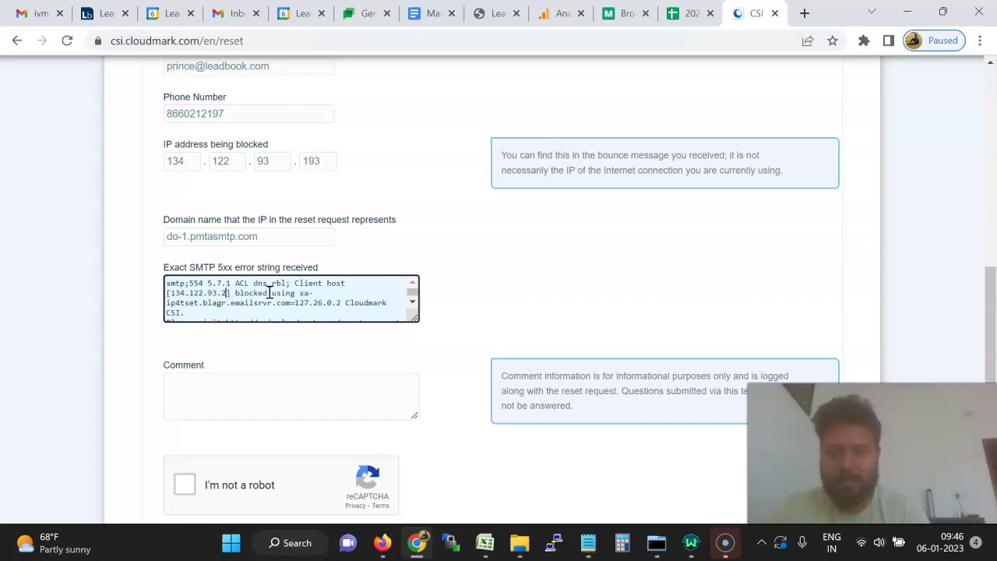
type("9")
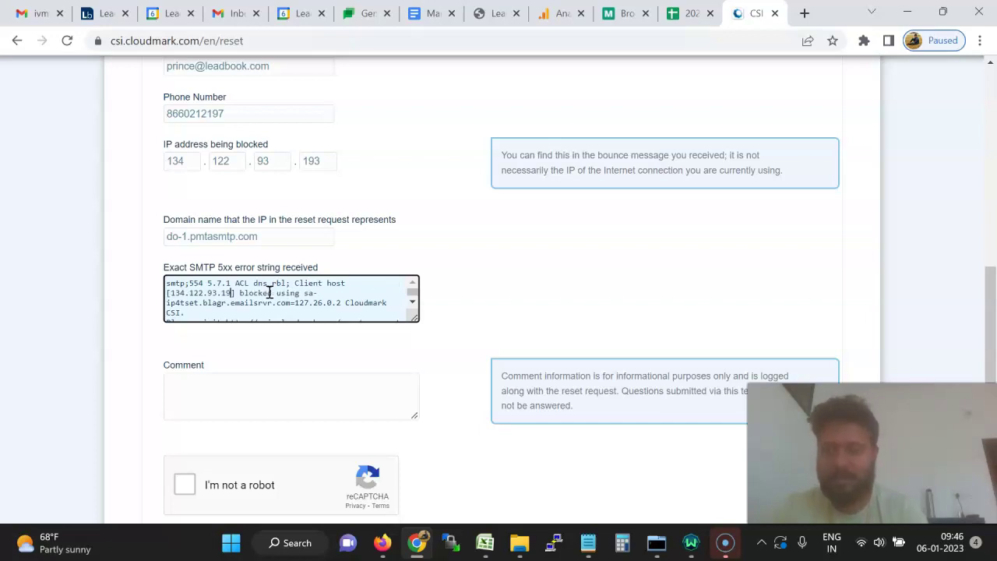
type("3")
key("Tab")
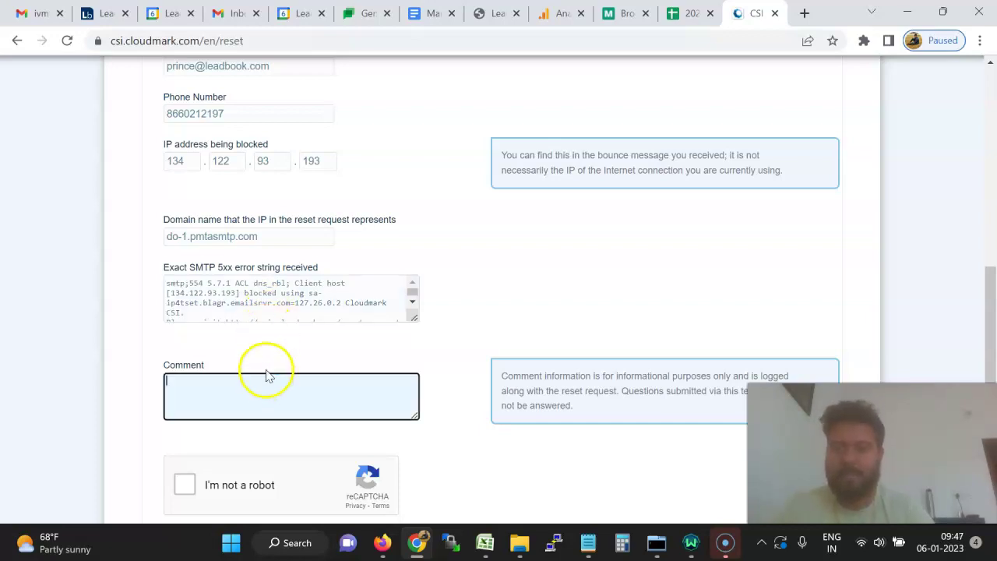
Paste the delist message from the Notepad notes into the Comment field
left_click(589, 541)
left_click_drag(71, 272, 17, 194)
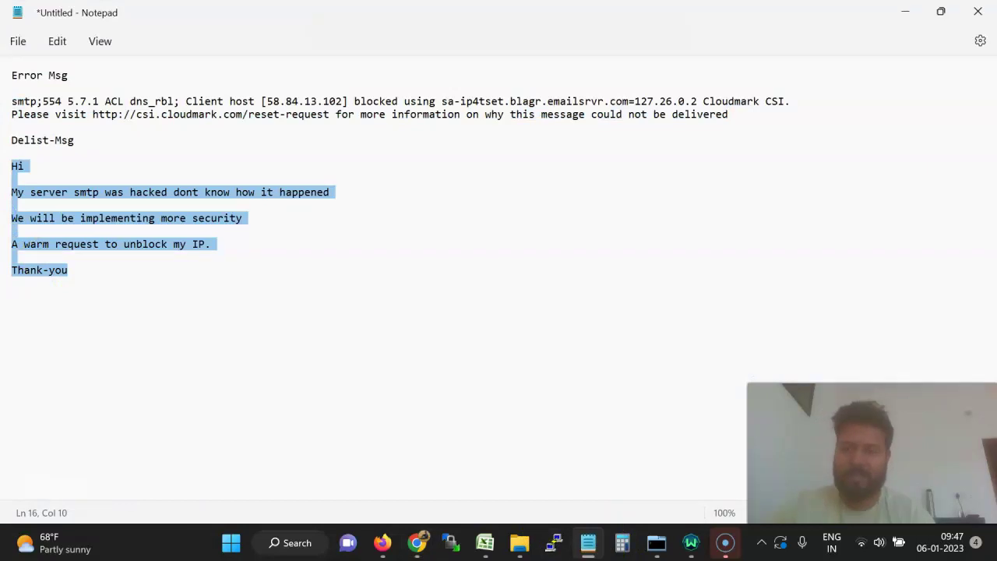
left_click(905, 13)
key("ctrl+v")
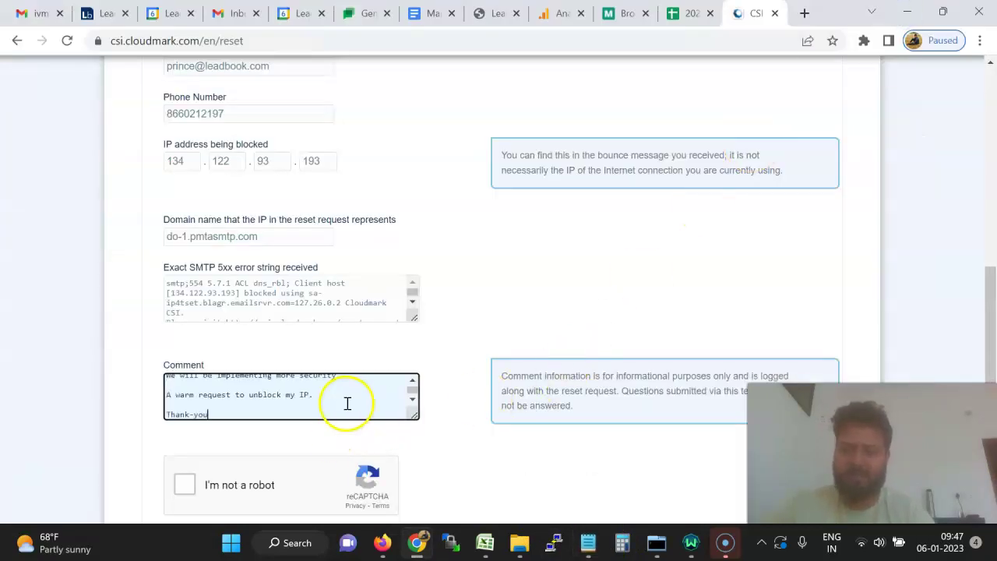
scroll(351, 391, "down", 1)
scroll(351, 393, "down", 2)
scroll(362, 285, "up", 3)
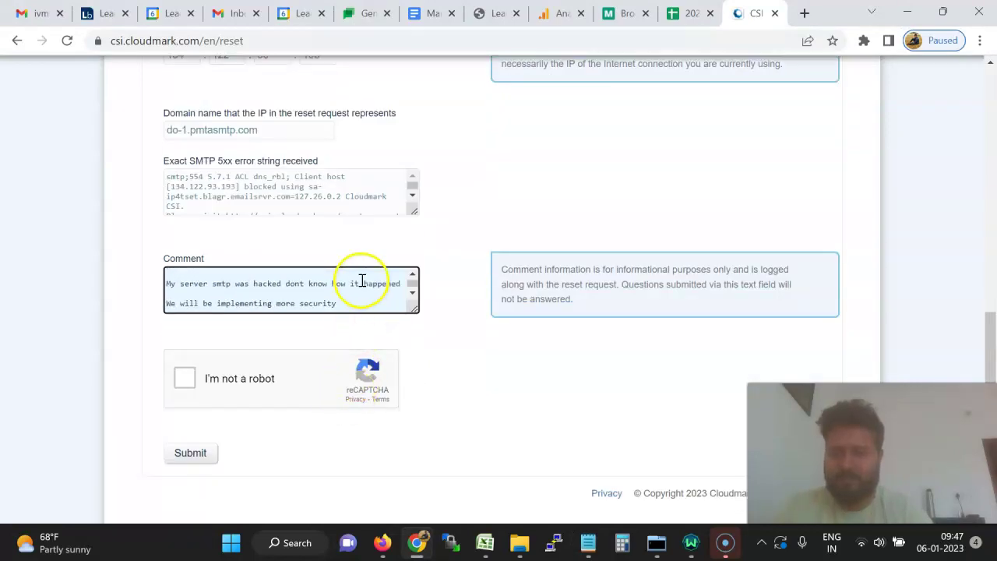
scroll(361, 298, "up", 2)
scroll(360, 299, "down", 3)
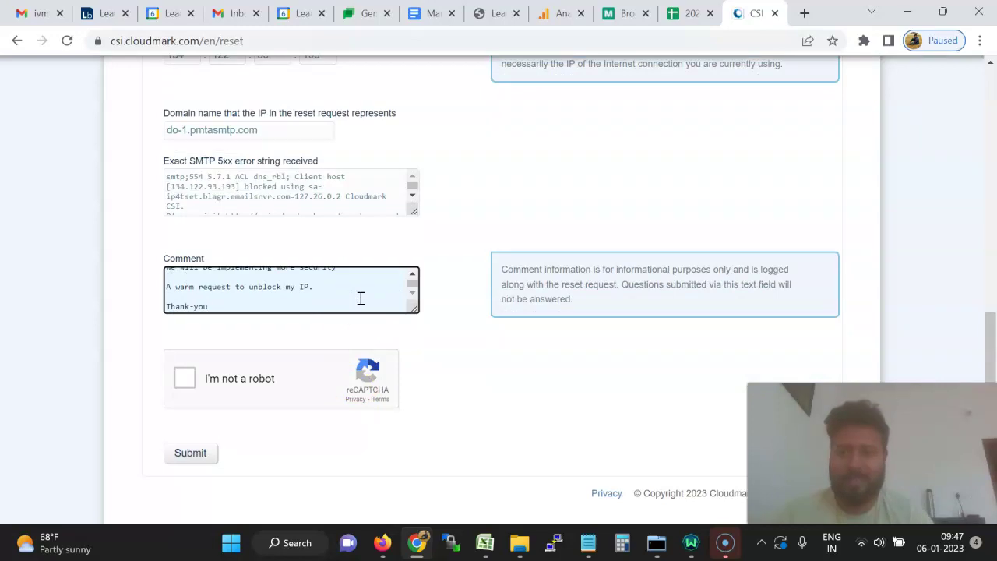
scroll(380, 303, "up", 2)
scroll(377, 302, "up", 1)
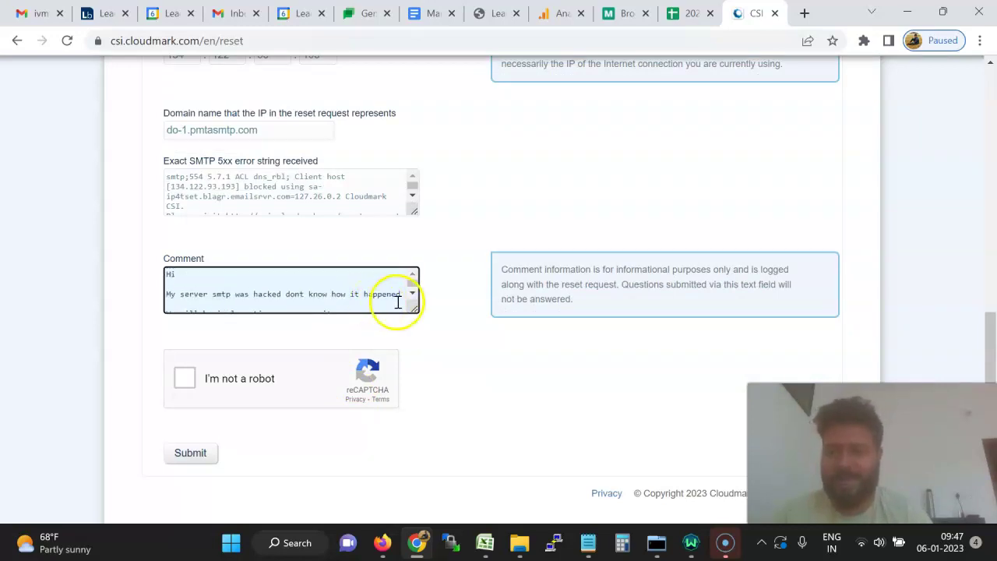
Tick the 'I'm not a robot' reCAPTCHA checkbox and submit the reset request
left_click(413, 293)
left_click(413, 293)
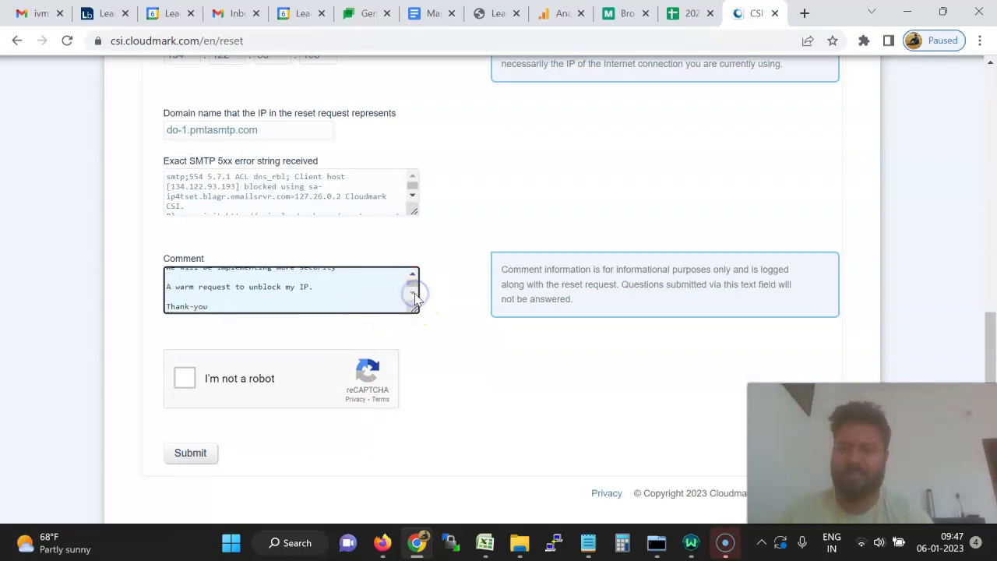
left_click(412, 275)
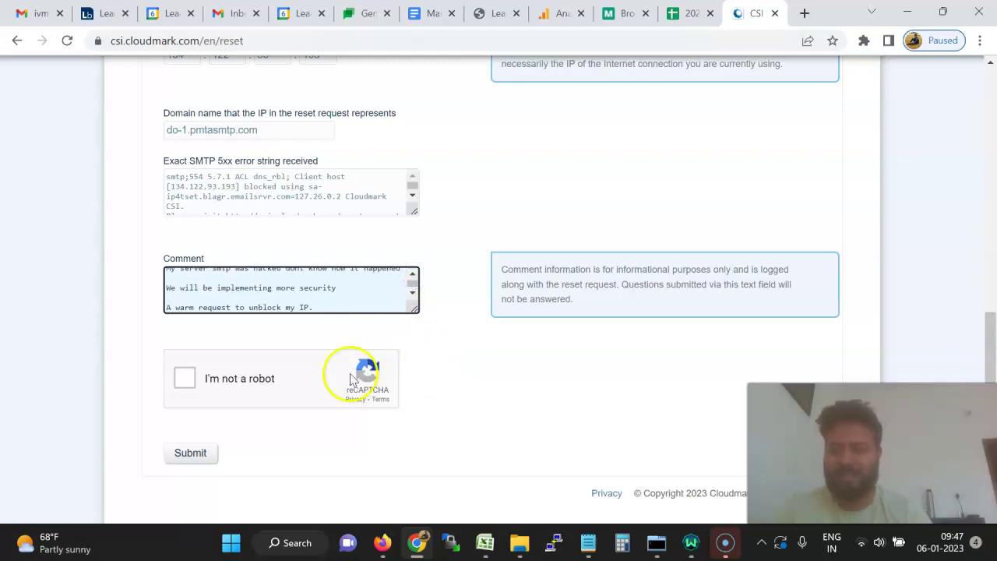
left_click(185, 378)
scroll(437, 441, "up", 2)
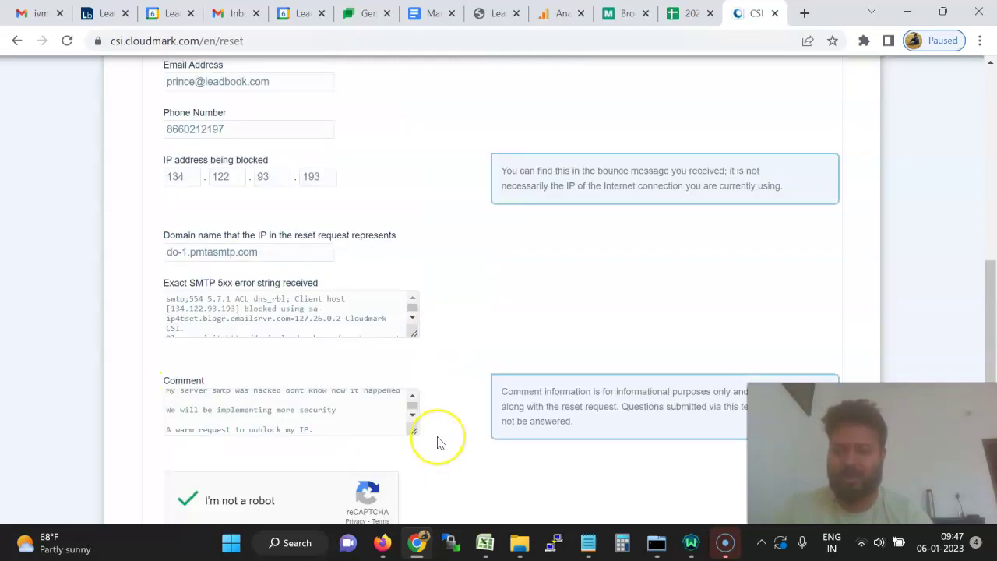
scroll(437, 441, "up", 5)
scroll(436, 440, "down", 4)
scroll(436, 441, "down", 2)
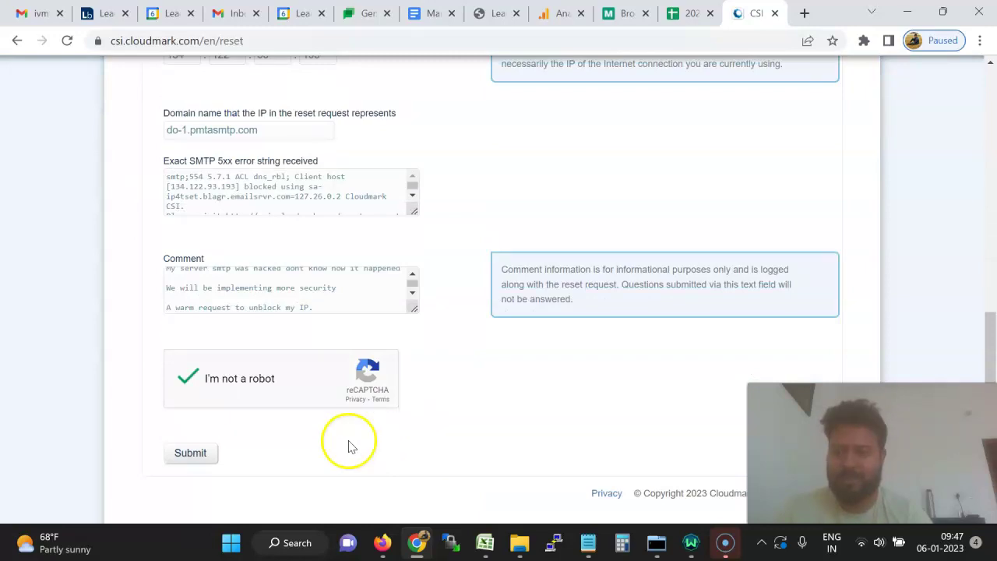
left_click(202, 456)
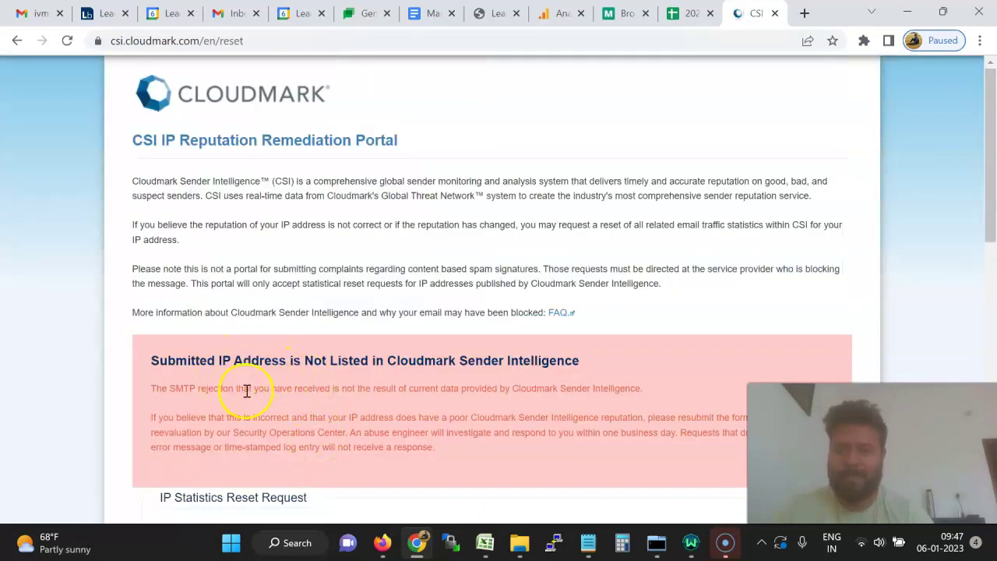
Replace the IP in the SMTP error string with 159.89.104.56 copied from cell E11
scroll(437, 378, "down", 4)
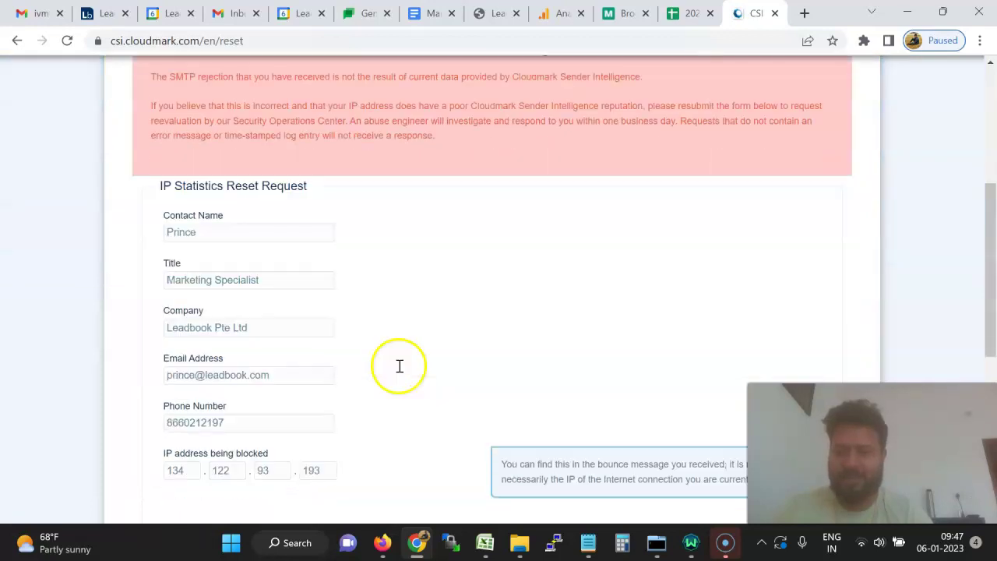
scroll(397, 366, "down", 4)
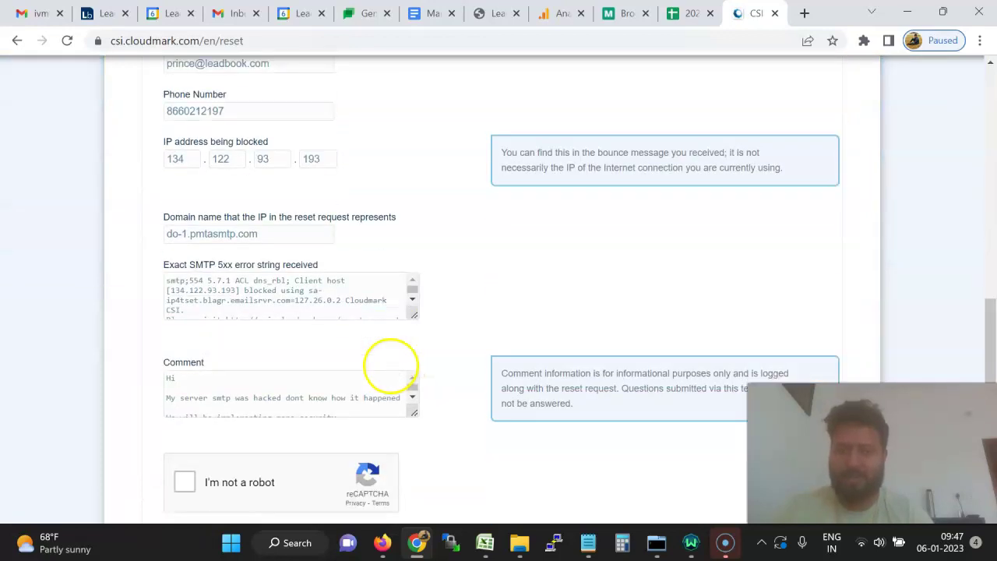
key("ctrl+shift+Tab")
left_click(541, 311)
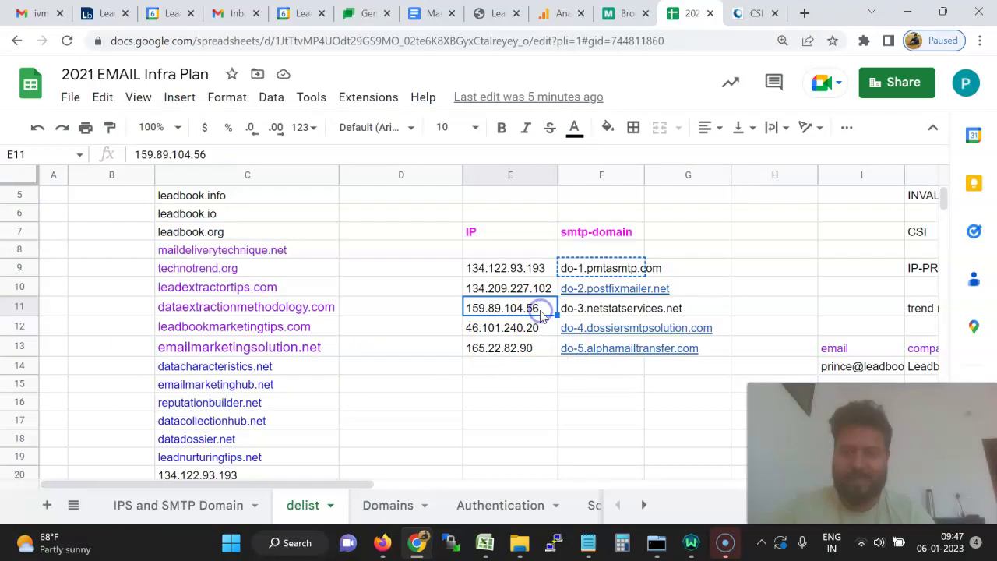
key("ctrl+Tab")
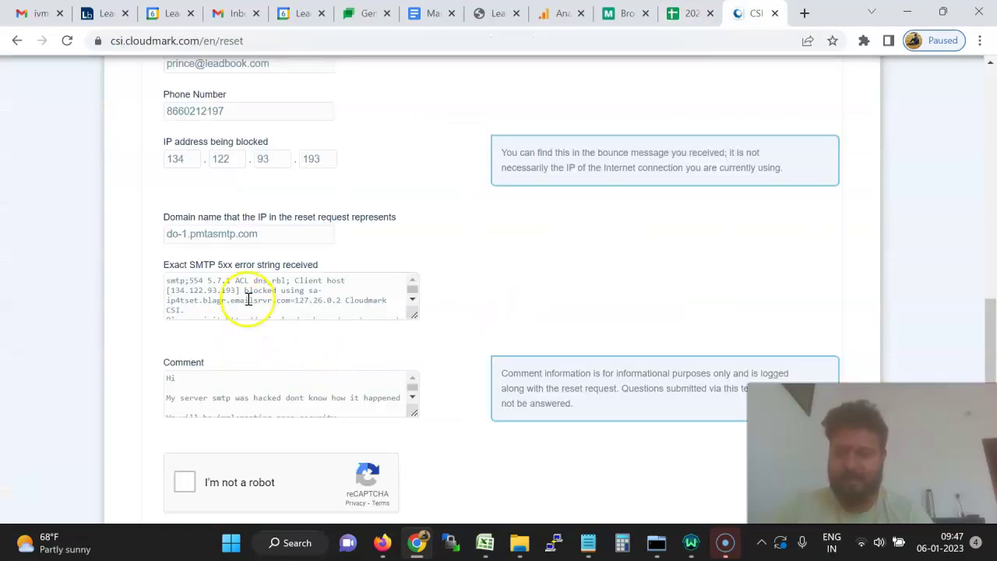
left_click_drag(235, 291, 213, 293)
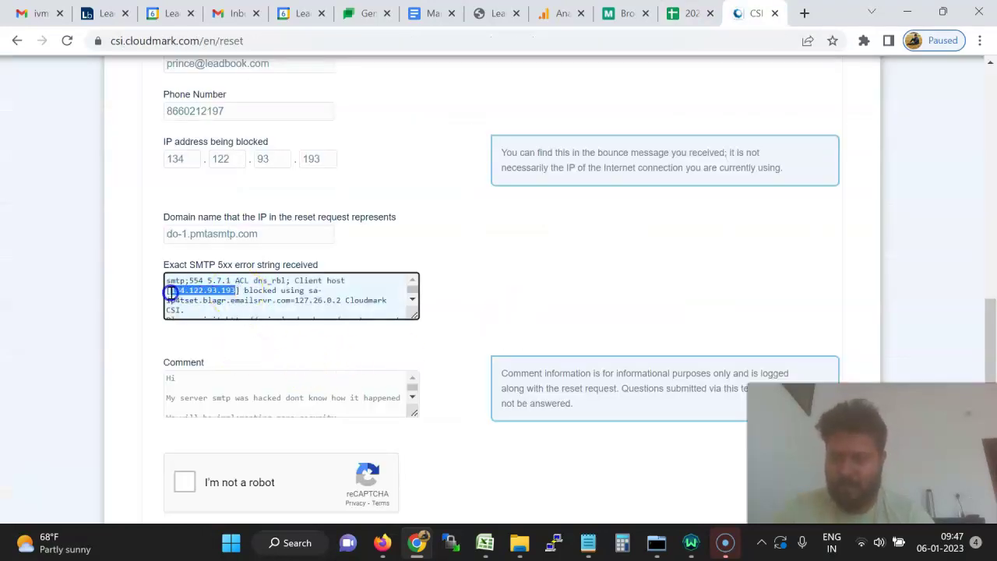
type("159.89.104.56")
Change the four blocked IP boxes to 159.89.104.56
double_click(193, 162)
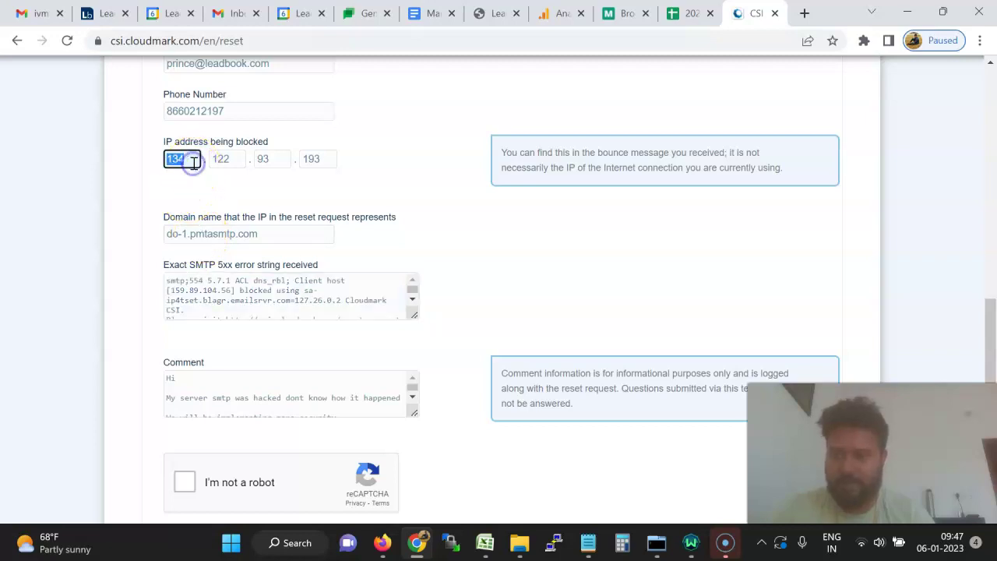
key("Tab")
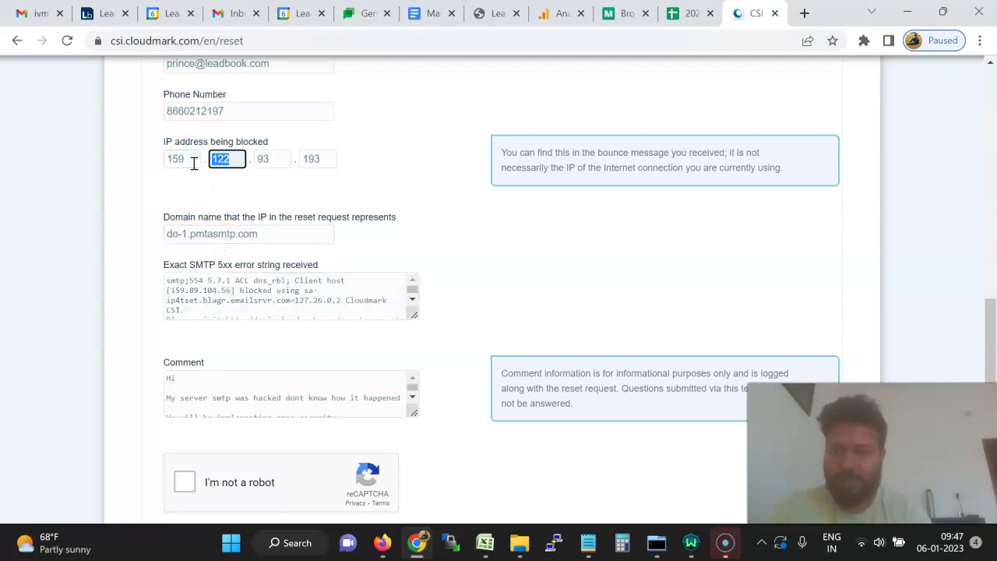
type("89")
key("Tab")
type("104")
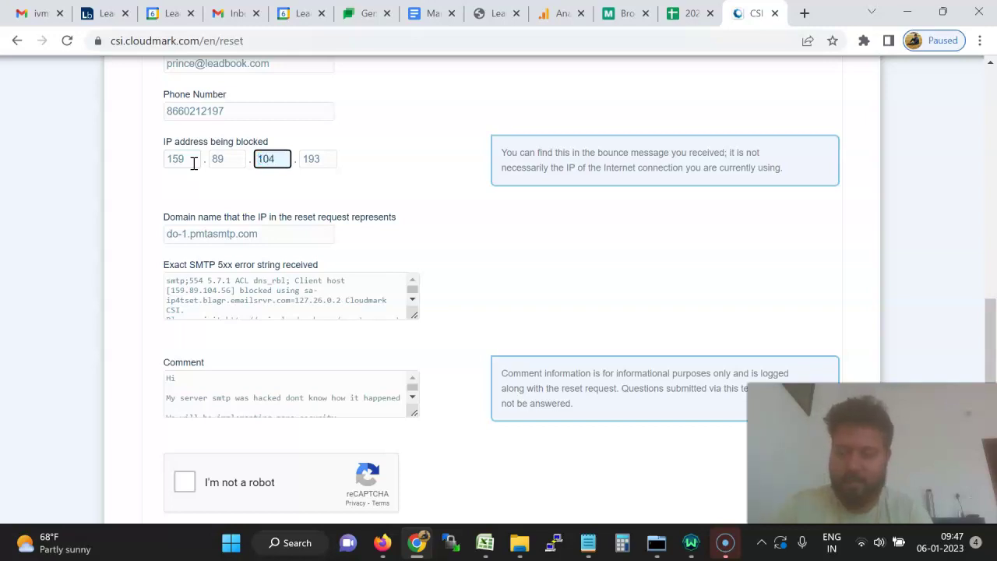
key("Tab")
type("56")
key("Tab")
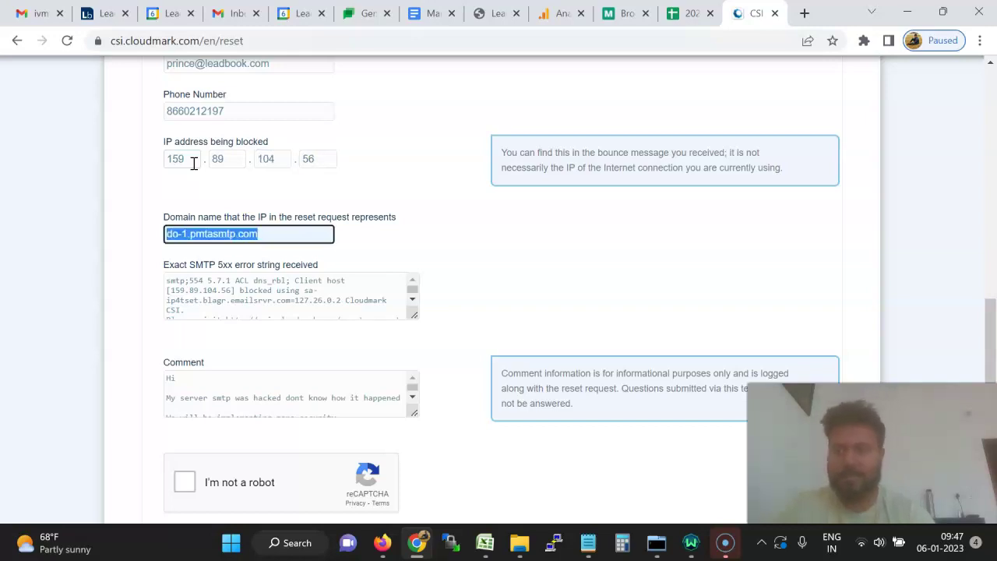
Copy do-3.netstatservices.net from cell F11 into the Domain name field
key("ctrl+shift+Tab")
left_click(581, 314)
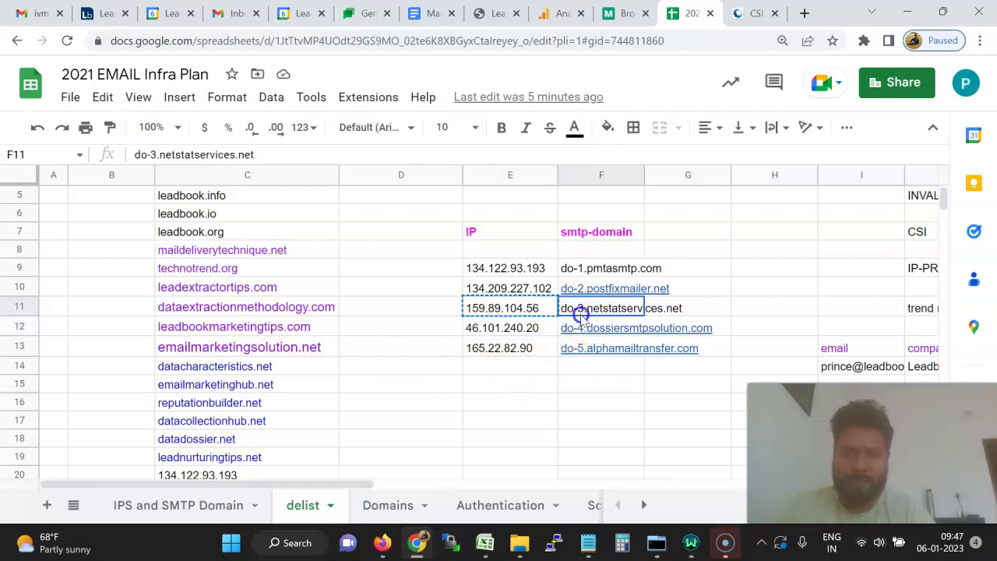
key("ctrl+c")
key("ctrl+Tab")
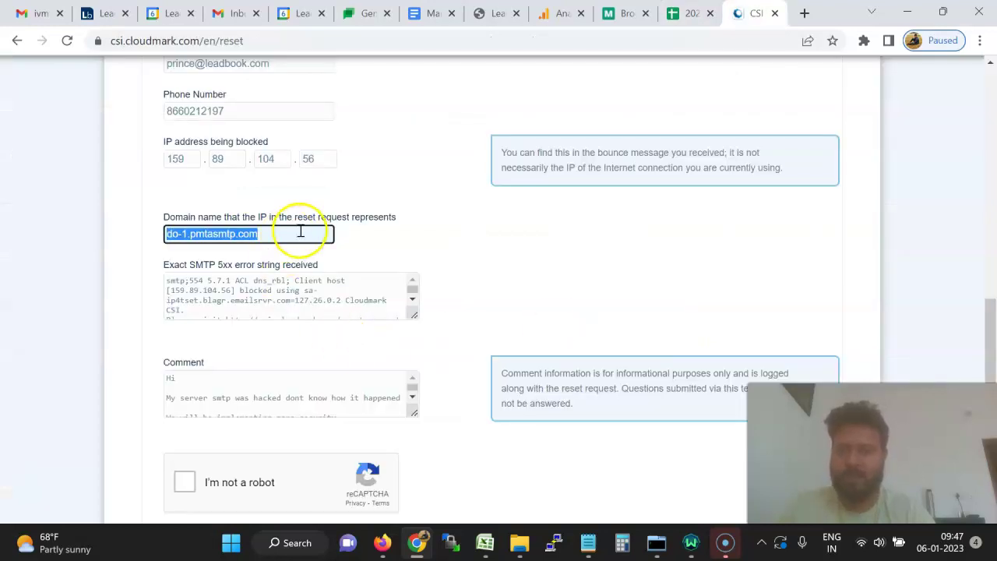
key("ctrl+v")
Solve the traffic-light reCAPTCHA challenge and resubmit the request for 159.89.104.56
left_click(183, 482)
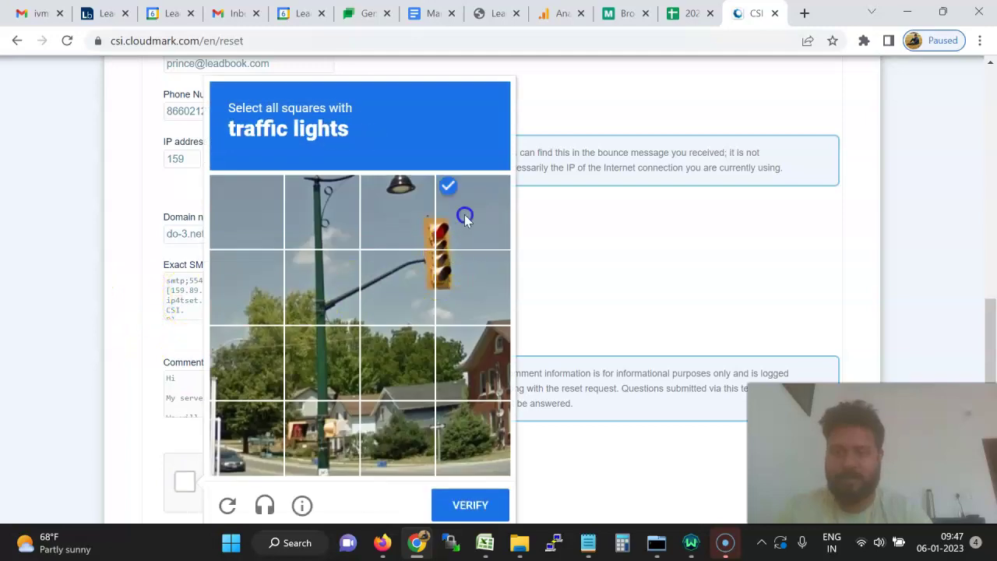
left_click(466, 282)
left_click(405, 282)
left_click(401, 222)
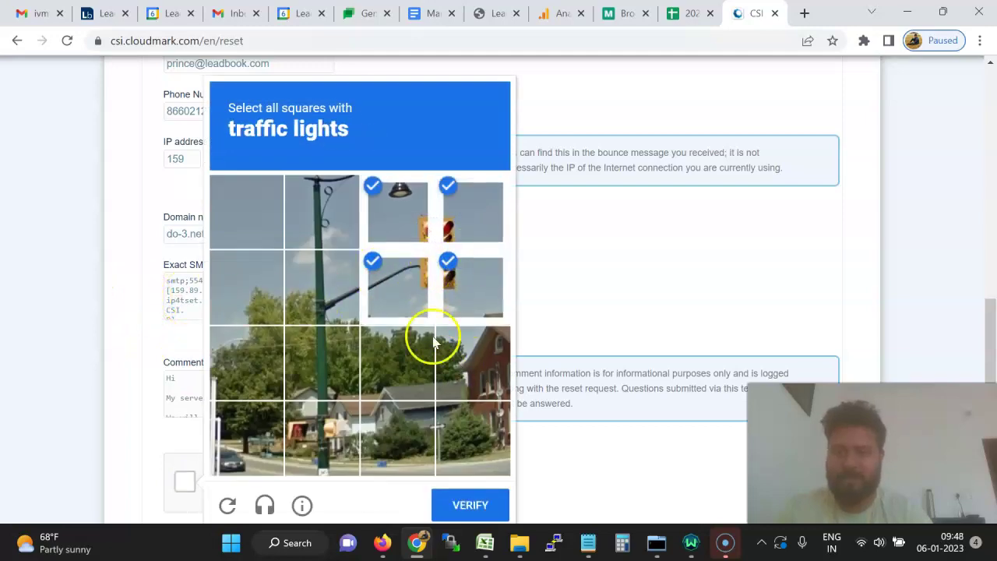
left_click(470, 505)
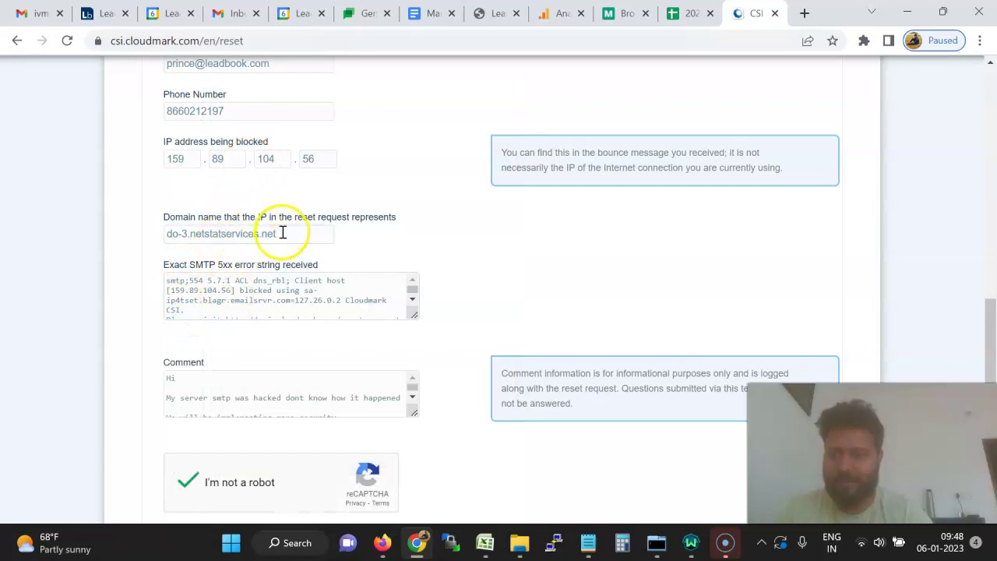
left_click_drag(282, 233, 160, 235)
scroll(148, 268, "down", 1)
left_click(196, 452)
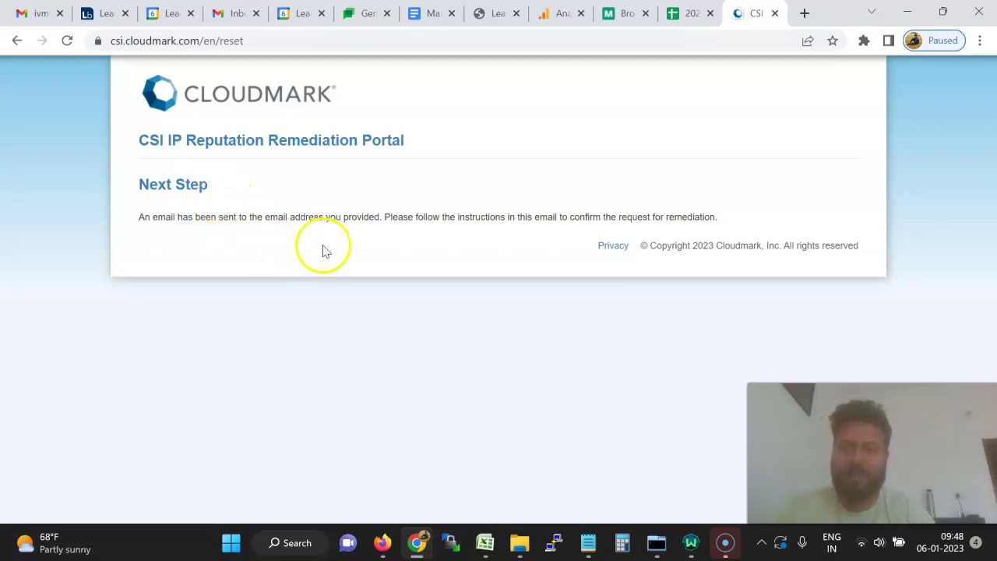
Refresh the Gmail inbox and follow the csi.cloudmark.com link in Cloudmark's confirmation email
left_click(31, 21)
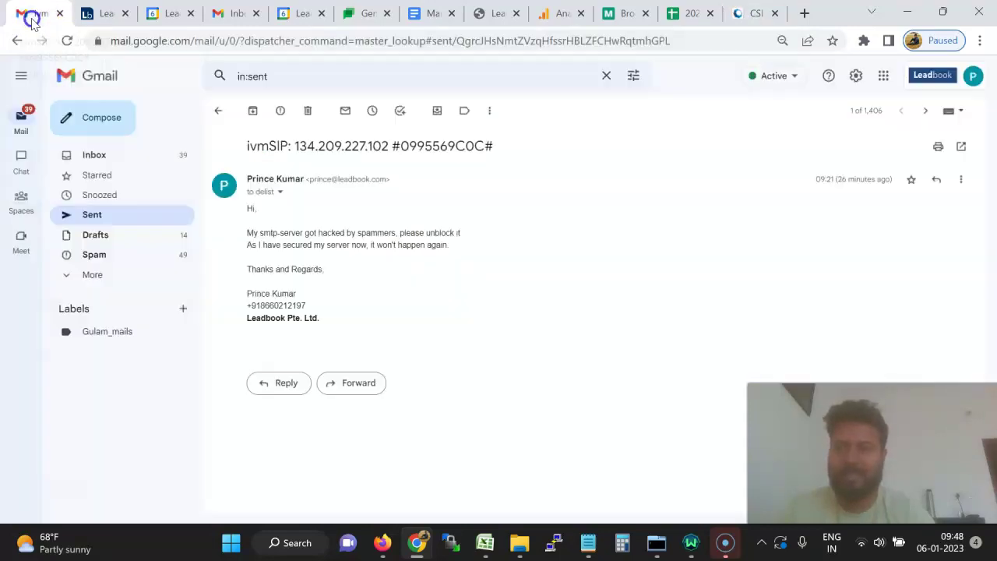
left_click(125, 155)
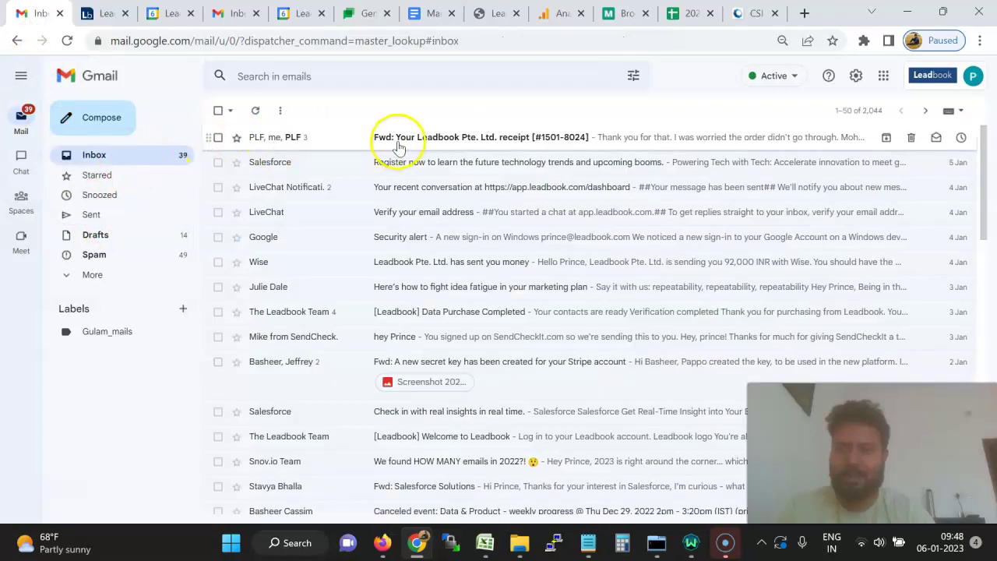
left_click(118, 156)
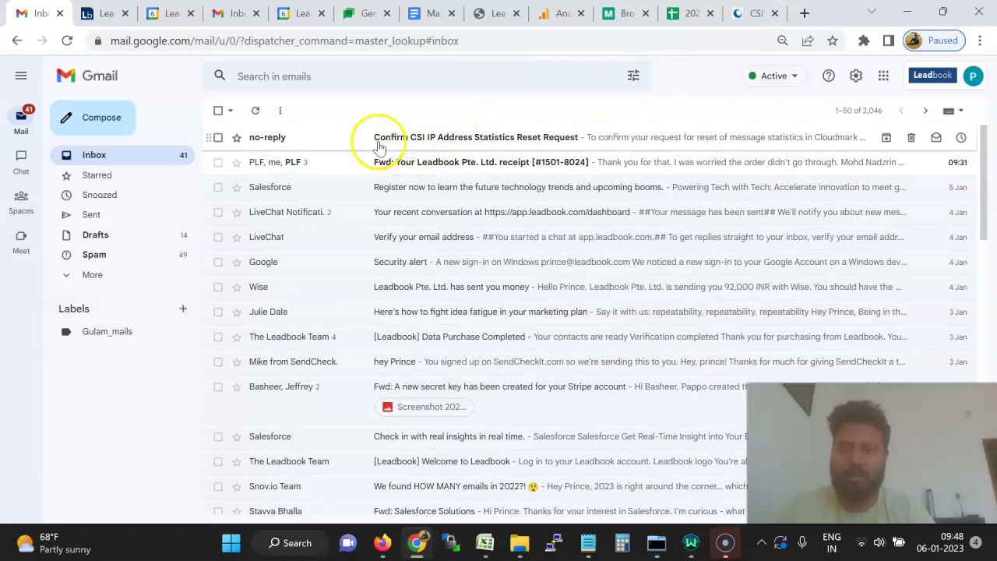
left_click(378, 138)
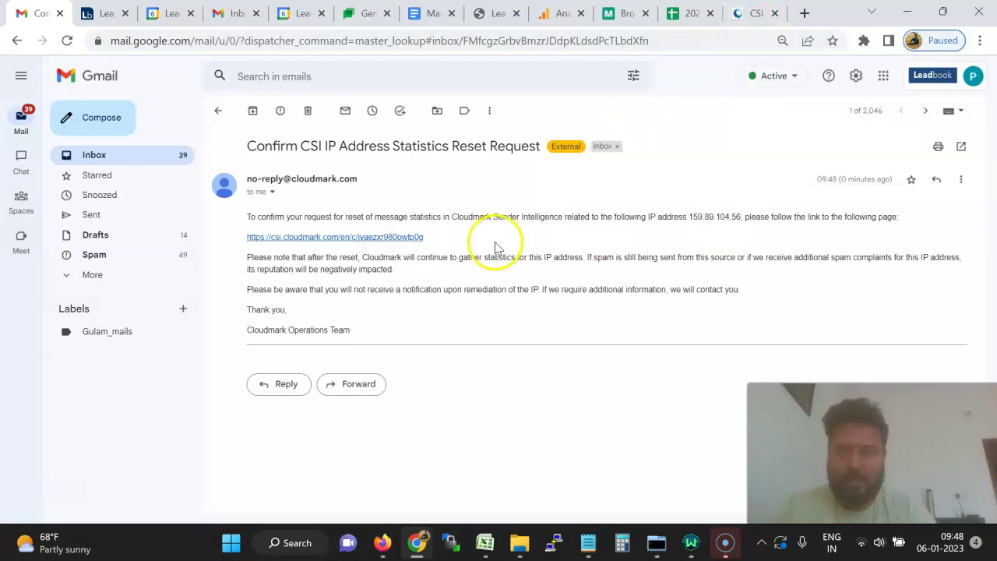
left_click(374, 239)
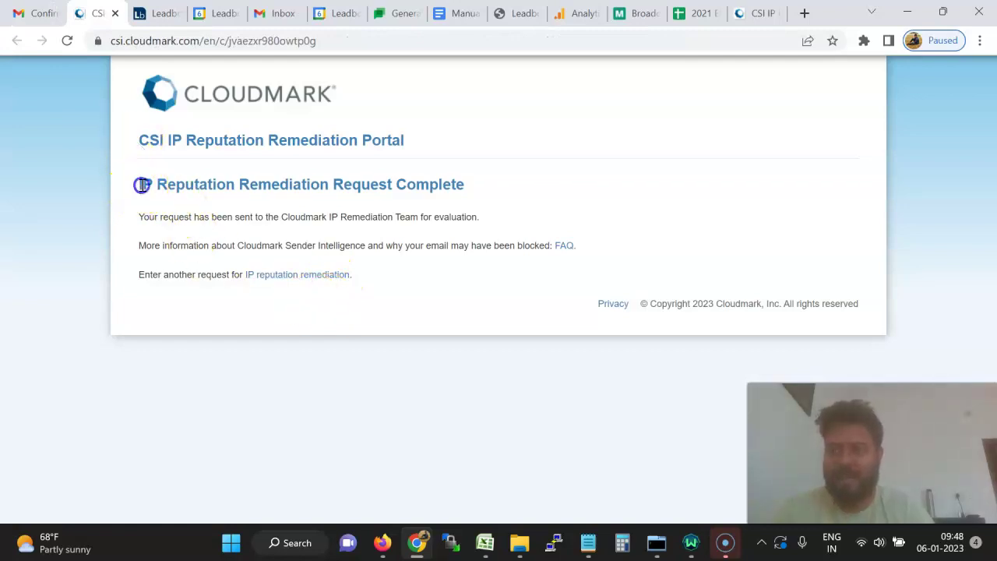
Highlight the 'IP Reputation Remediation Request Complete' heading for the 159.89.104.56 request
left_click_drag(138, 185, 292, 191)
left_click_drag(353, 192, 439, 192)
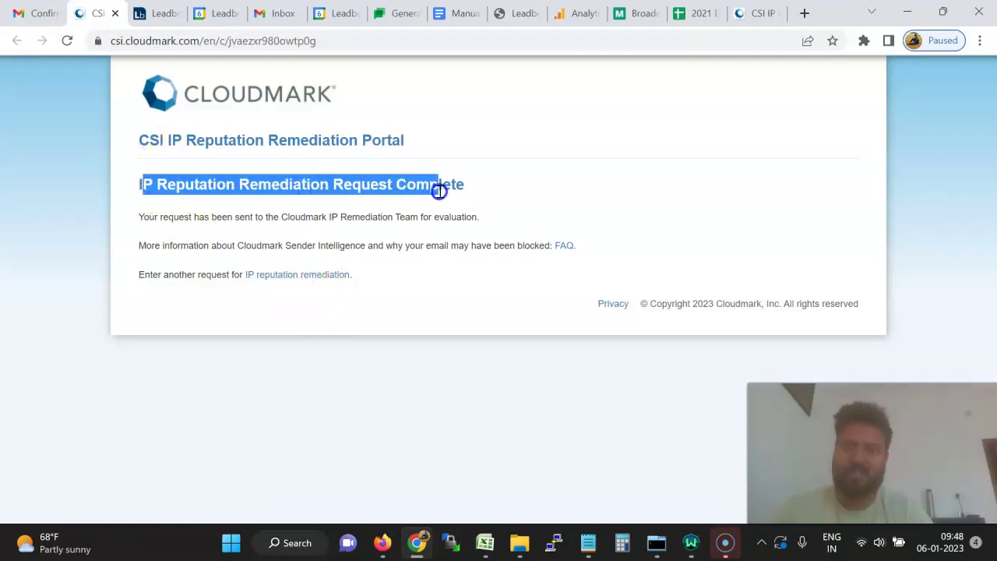